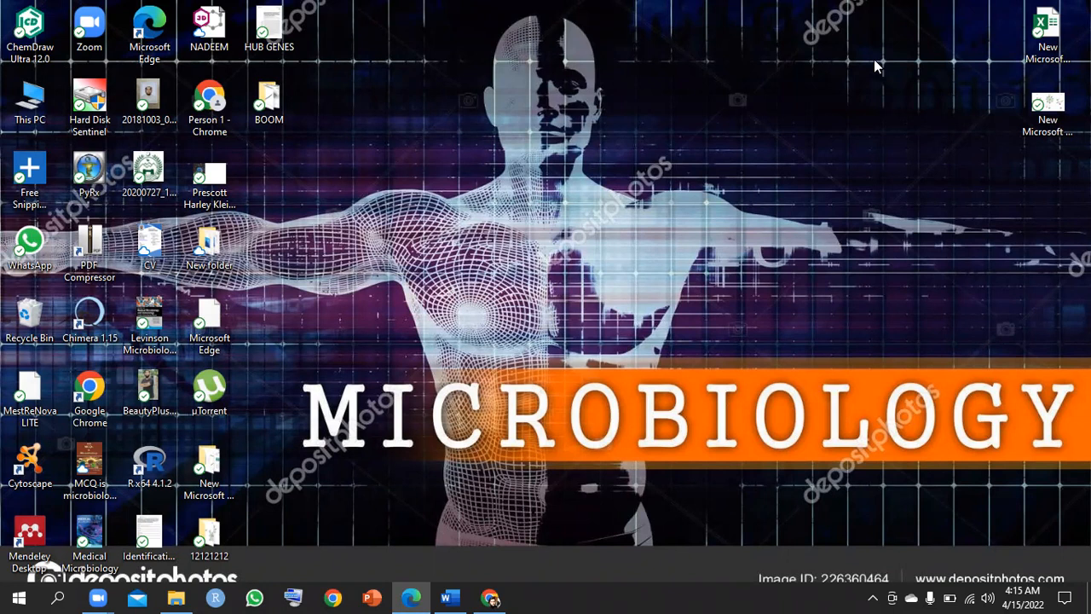
# Step: Switch to the H. pylori PDF in Microsoft Edge and examine the numbered in-text citations in the Introduction
pyautogui.click(416, 597)
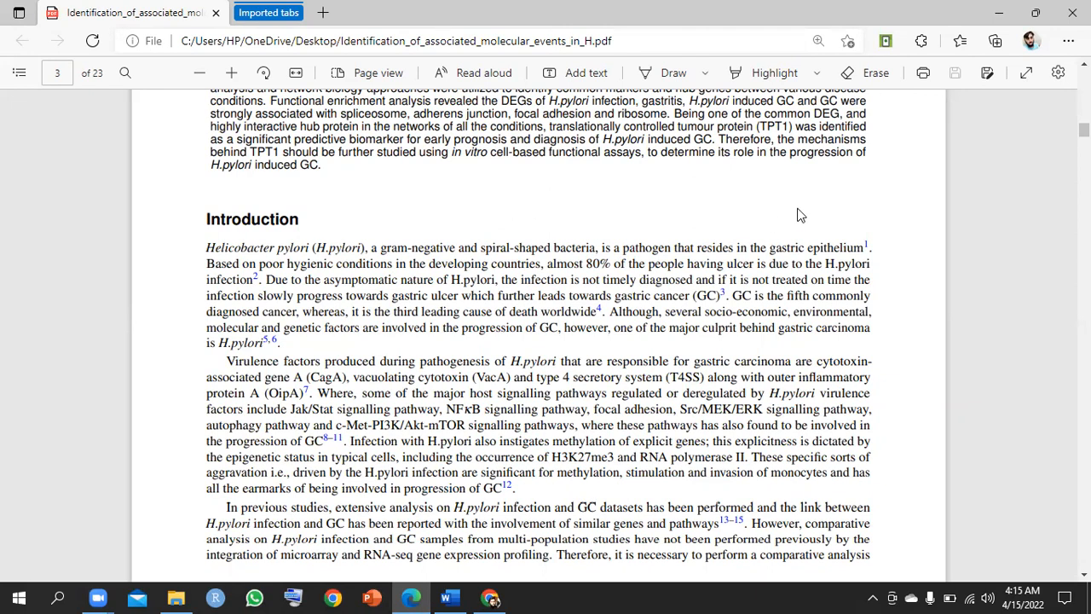
pyautogui.click(237, 75)
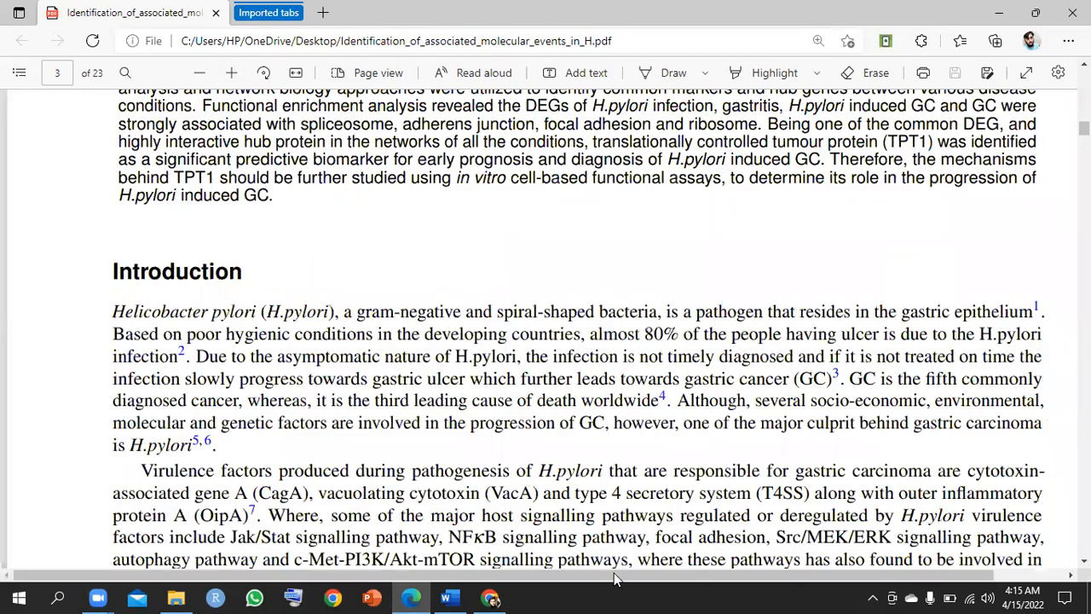
pyautogui.moveTo(627, 575); pyautogui.dragTo(643, 574)
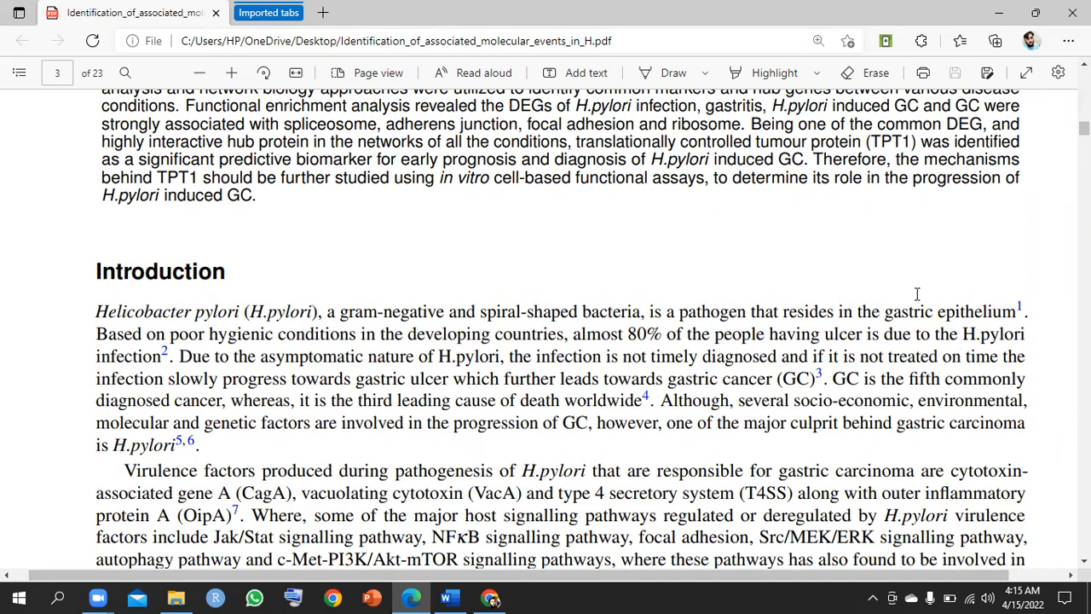
pyautogui.hscroll(-1, 890, 279)
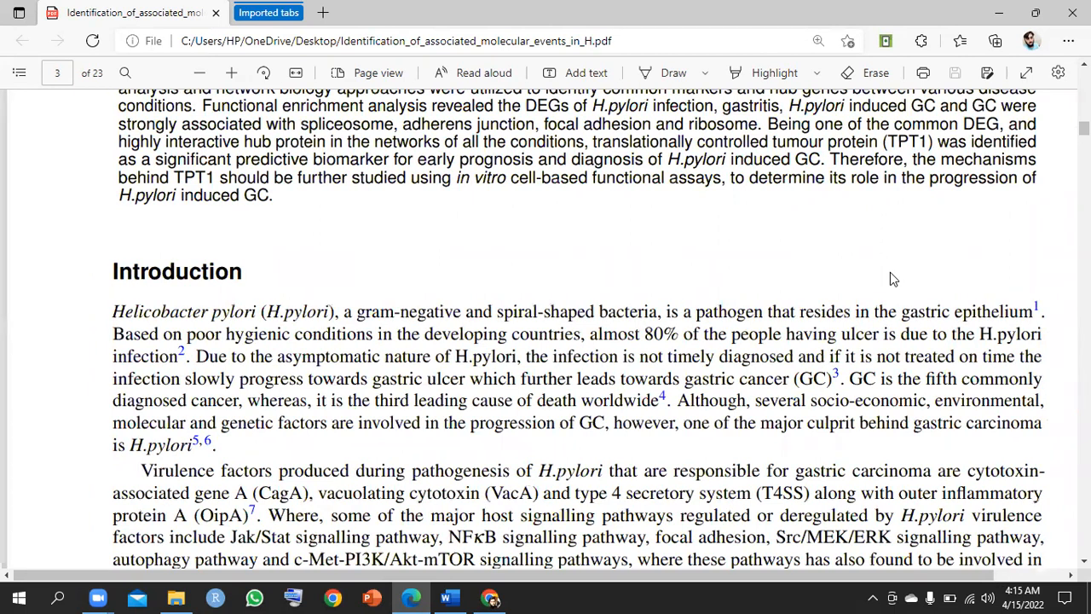
pyautogui.click(205, 74)
pyautogui.click(204, 74)
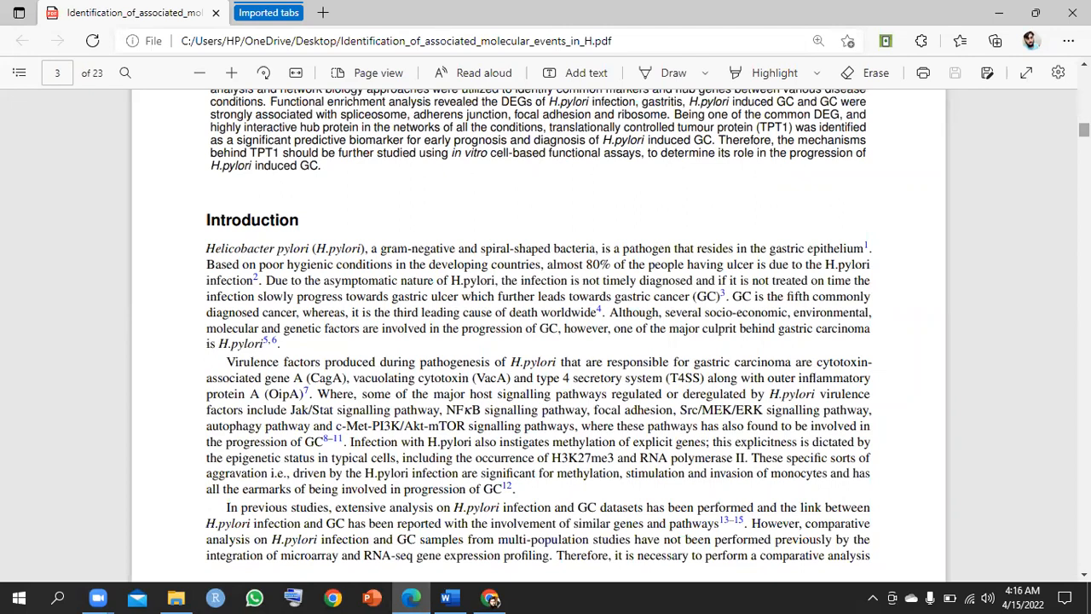
# Step: Examine the numbered References list in the PDF and compare it with the citations in the Introduction
pyautogui.scroll(-20, 538, 332)
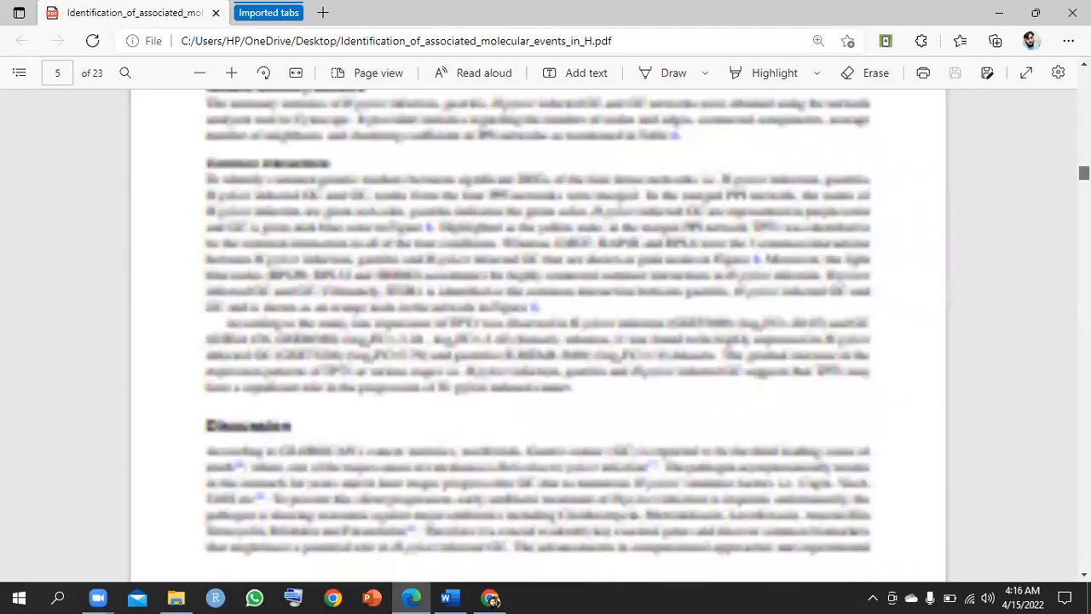
pyautogui.scroll(-10, 538, 333)
pyautogui.scroll(-10, 537, 332)
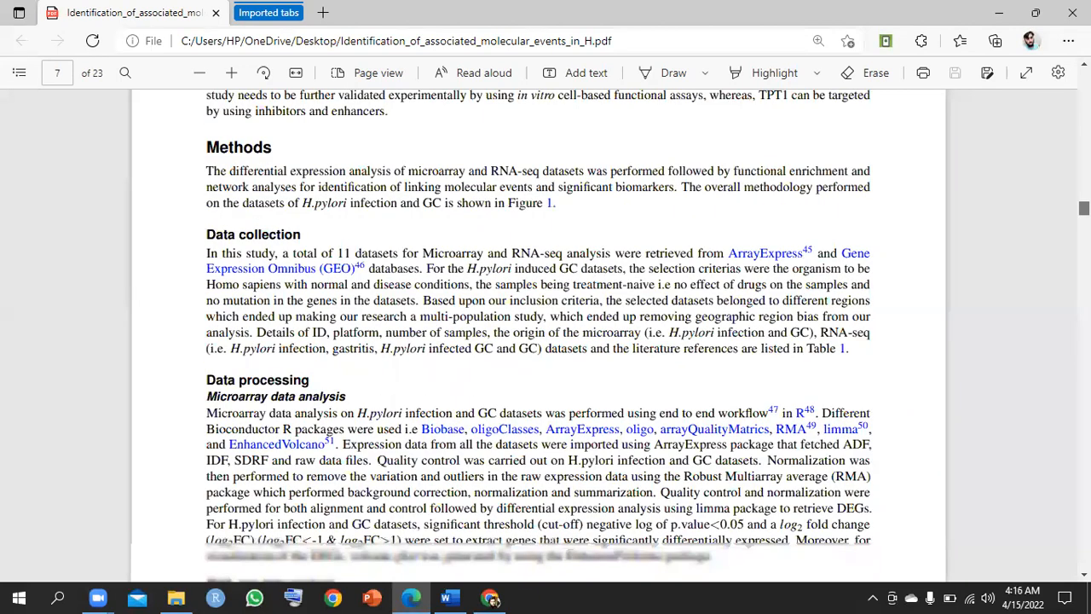
pyautogui.scroll(-10, 538, 332)
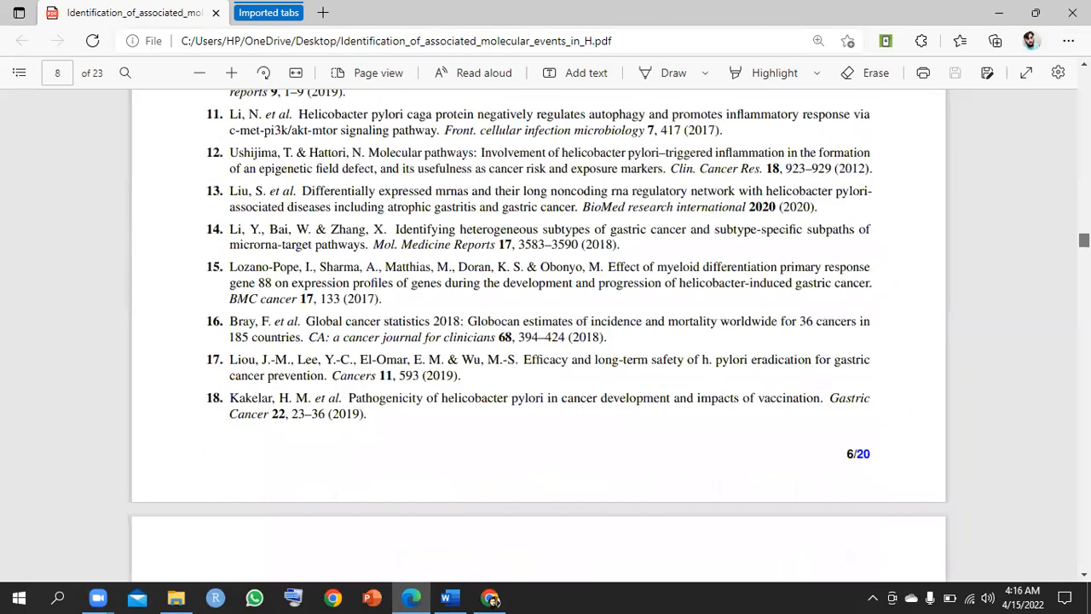
pyautogui.scroll(5, 324, 347)
pyautogui.scroll(2, 324, 347)
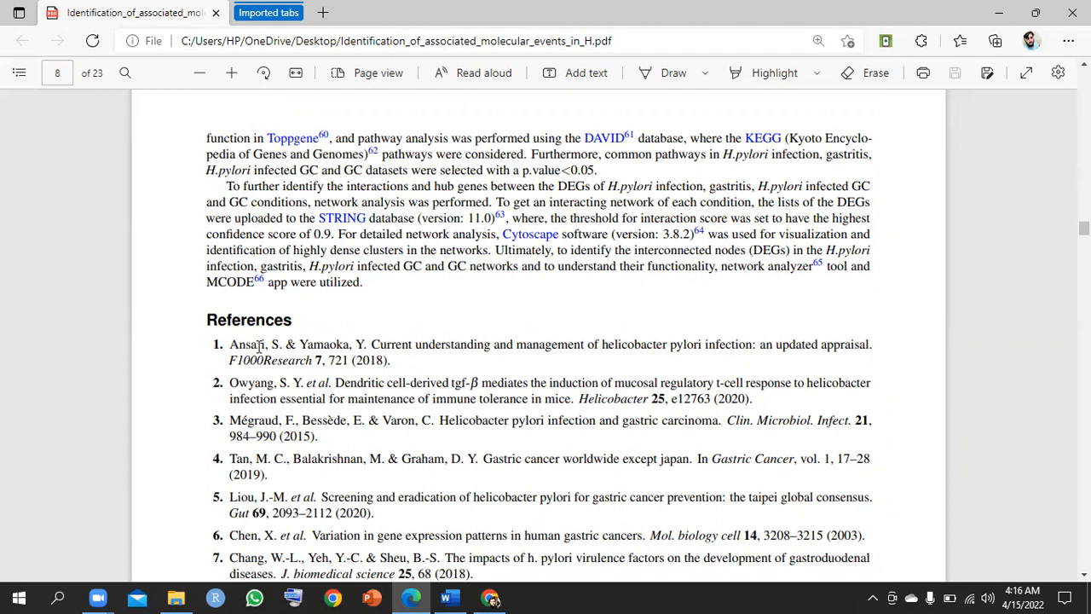
pyautogui.moveTo(1083, 228); pyautogui.dragTo(1083, 129)
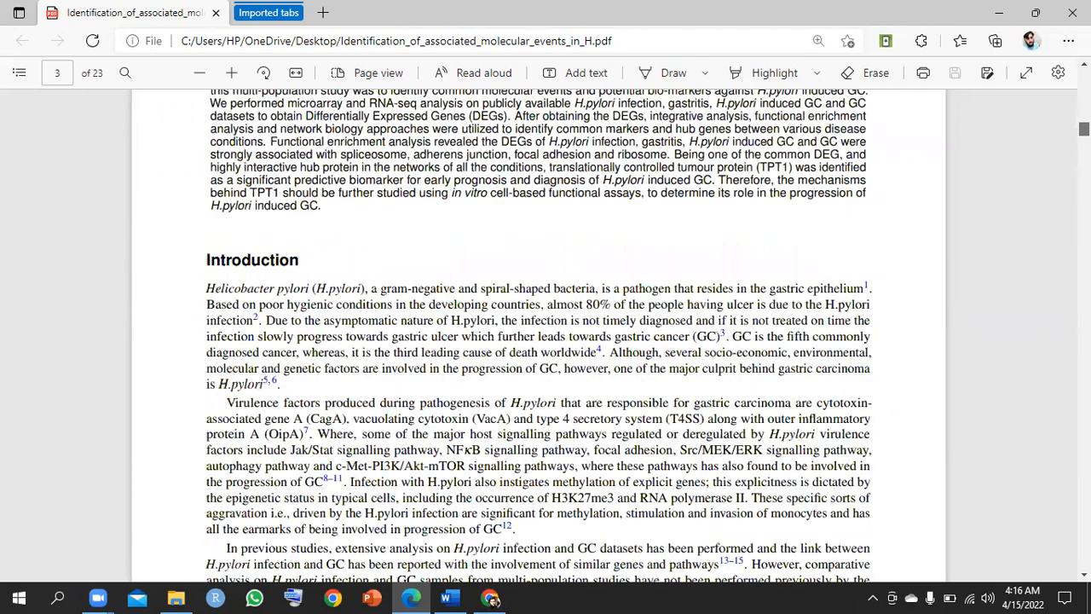
pyautogui.scroll(-1, 761, 111)
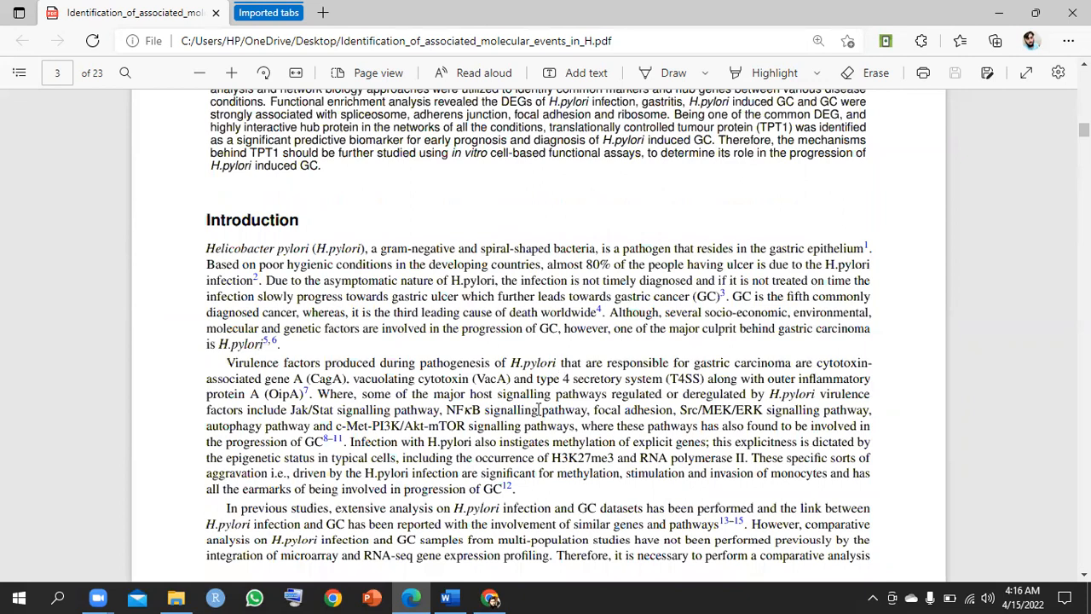
# Step: Switch to the Word document RESULTS 112233 and copy the sentence from "Among infected individuals" to "(MALT) lymphoma"
pyautogui.click(457, 595)
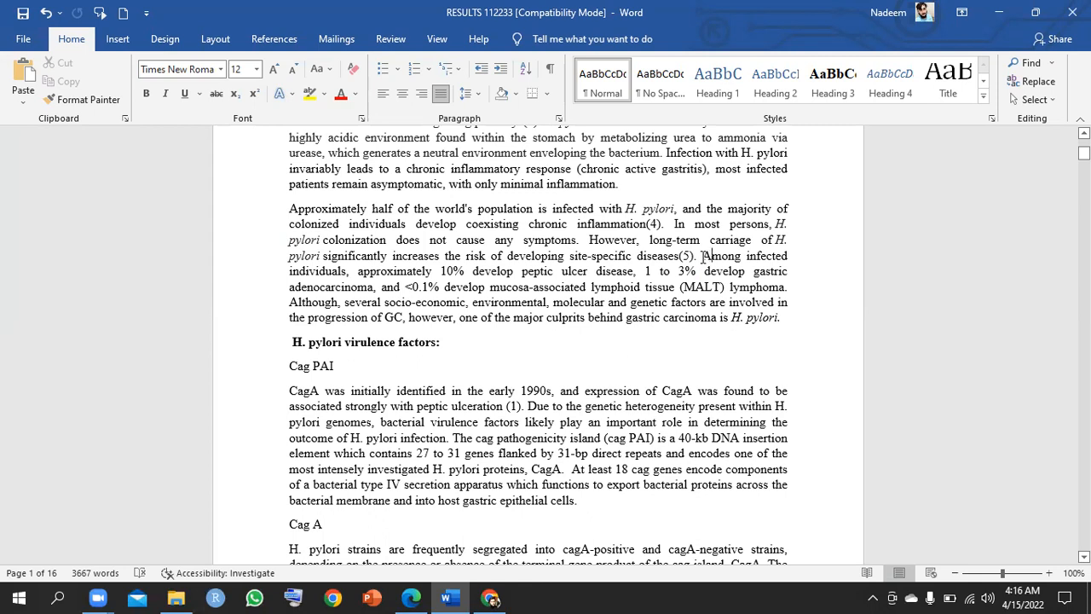
pyautogui.moveTo(704, 256); pyautogui.dragTo(770, 288)
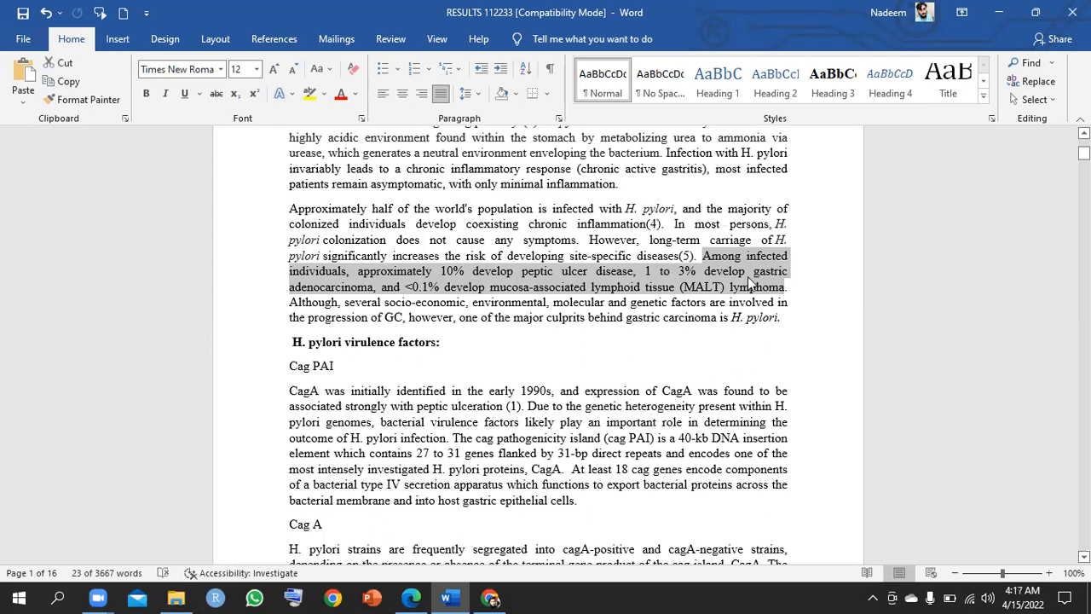
pyautogui.rightClick(751, 281)
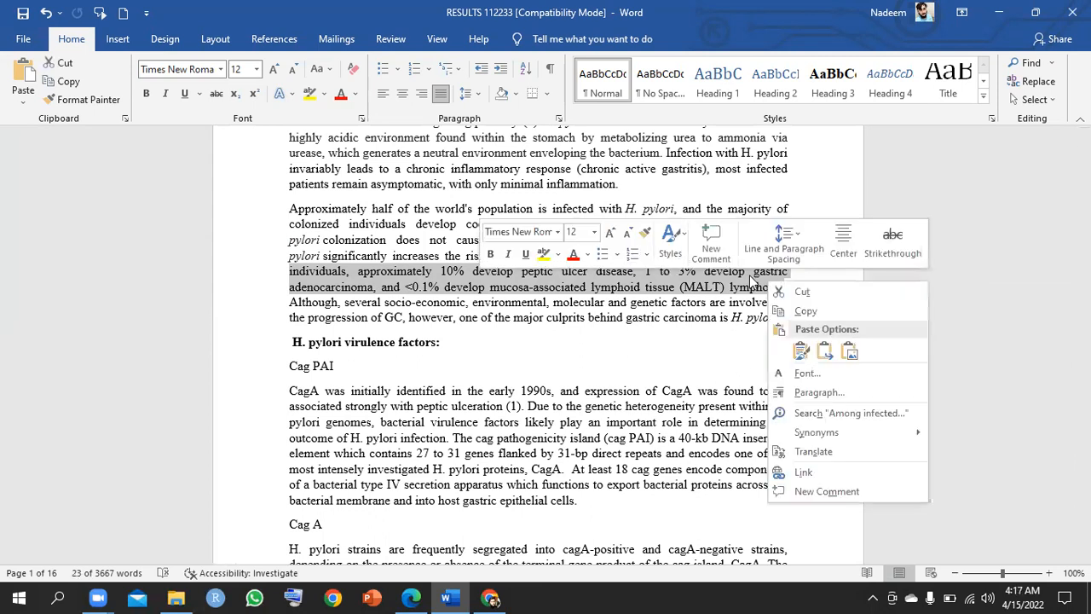
pyautogui.click(805, 308)
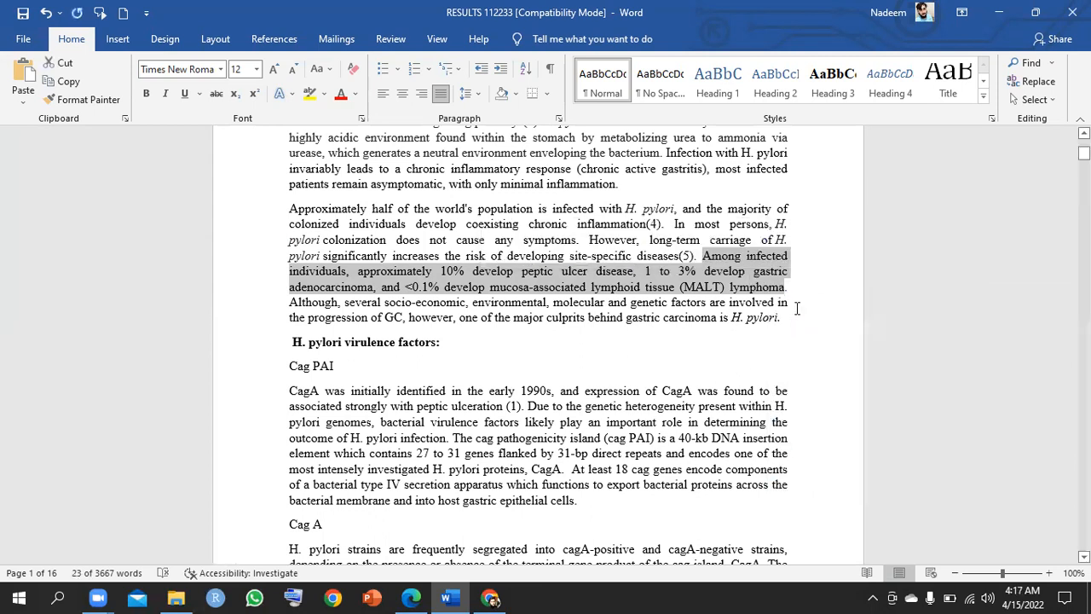
# Step: Switch to Chrome, search Google for "google scholar" and open the Google Scholar site
pyautogui.click(491, 597)
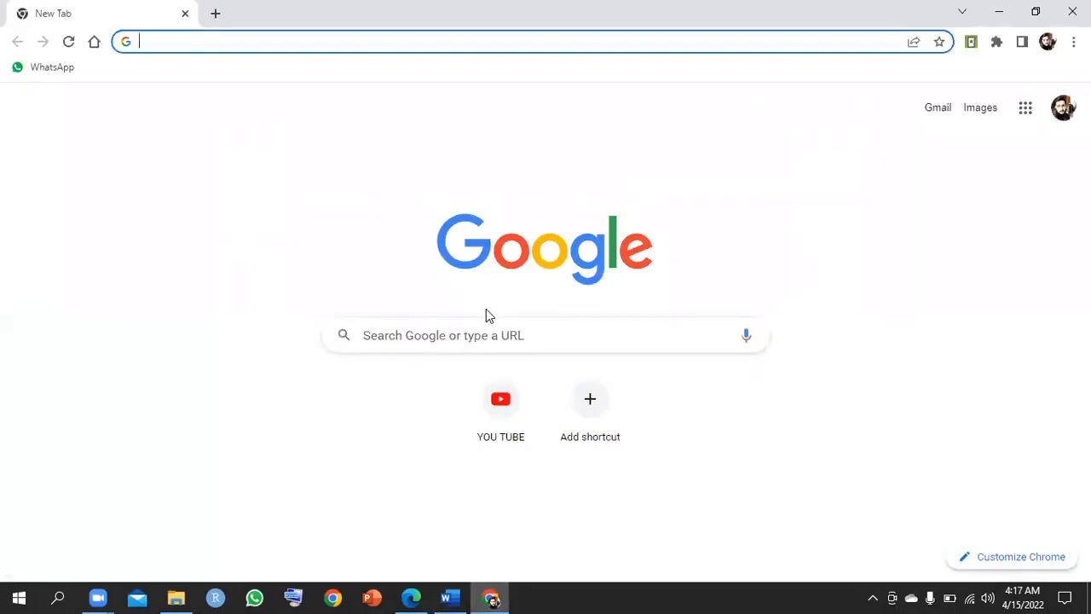
pyautogui.click(477, 335)
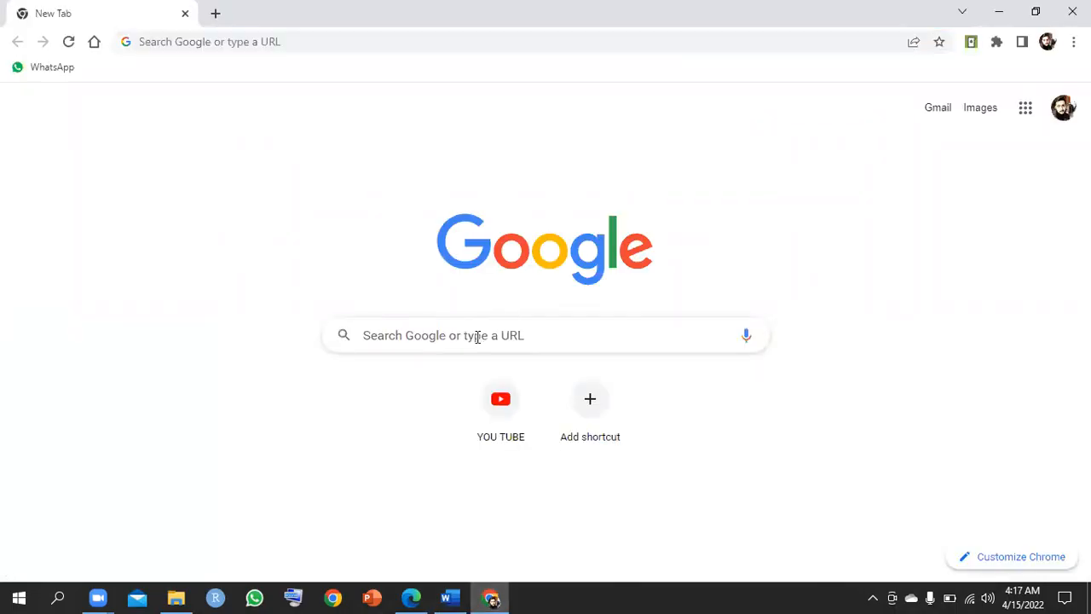
pyautogui.click(478, 336)
pyautogui.write('goo')
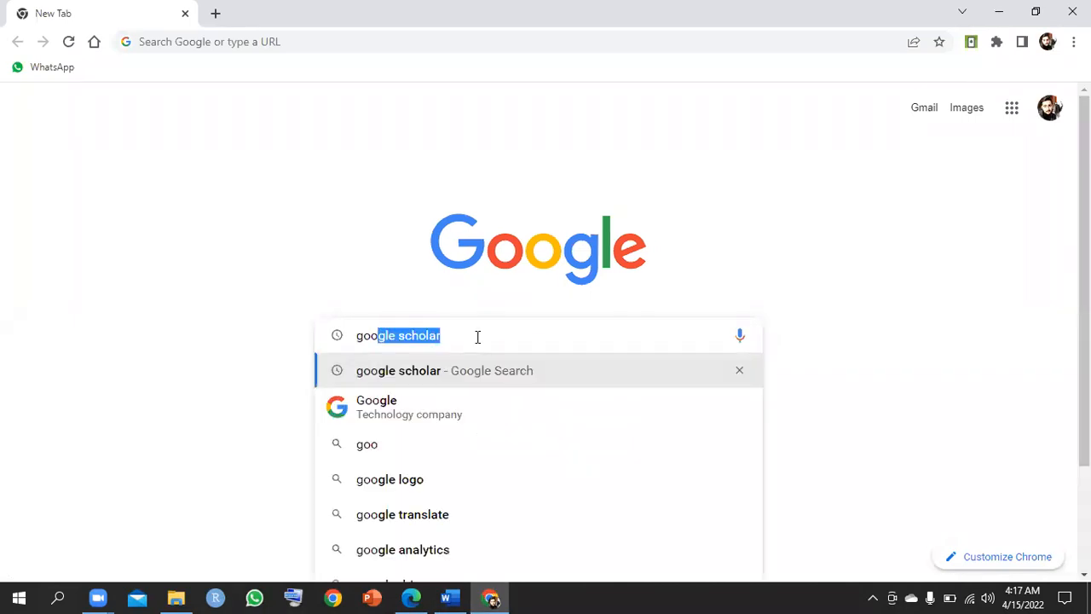
pyautogui.press('Return')
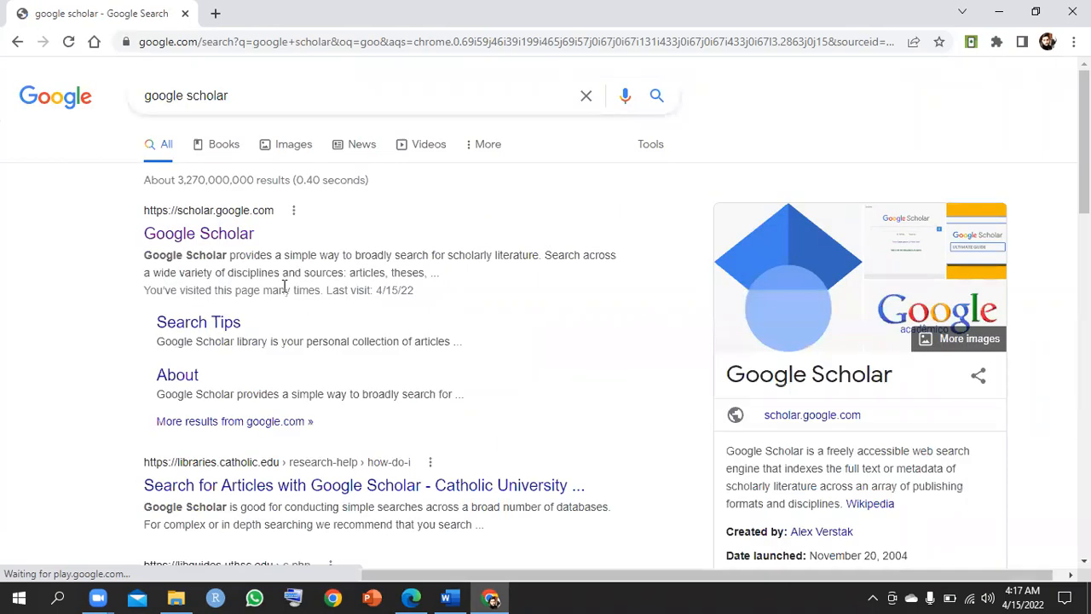
pyautogui.click(207, 235)
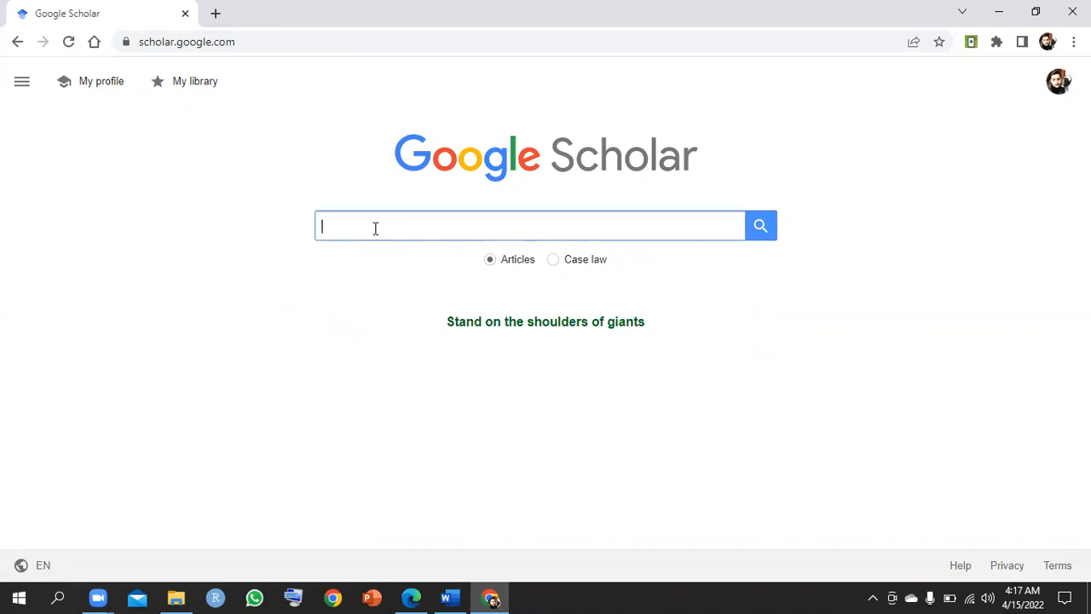
# Step: Search Google Scholar for the copied sentence and open the BibTeX citation of "Helicobacter pylori-induced gastric inflammation and gastric cancer"
pyautogui.hotkey('ctrl', 'v')
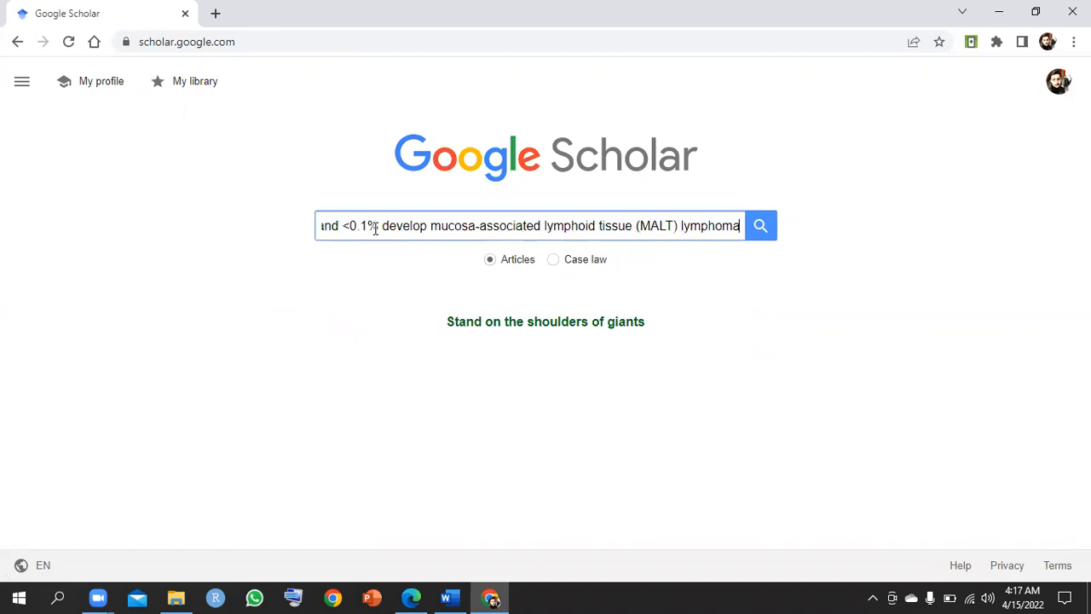
pyautogui.press('Return')
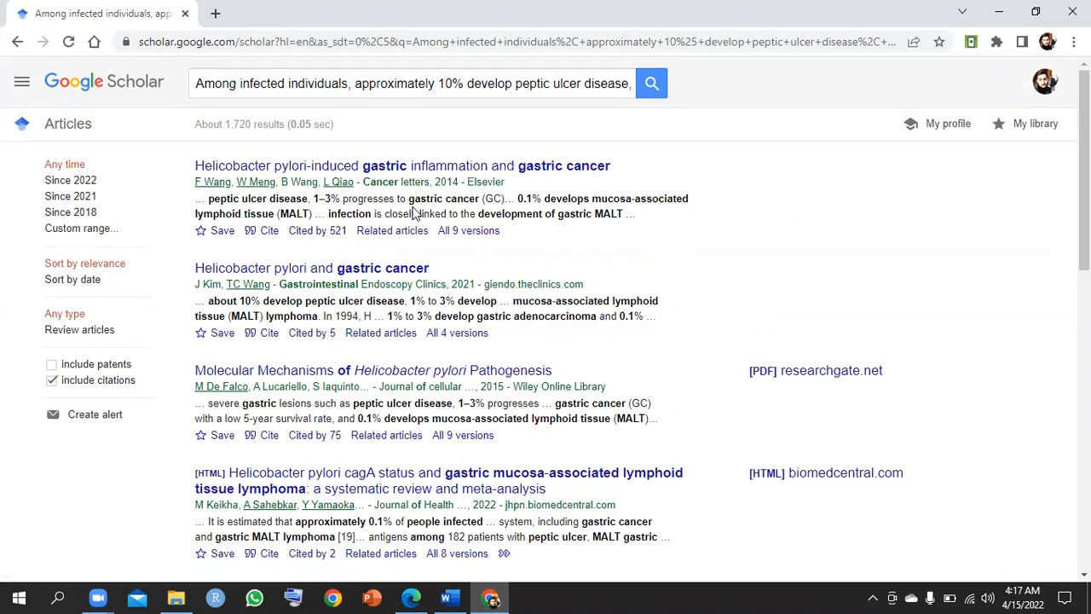
pyautogui.click(268, 232)
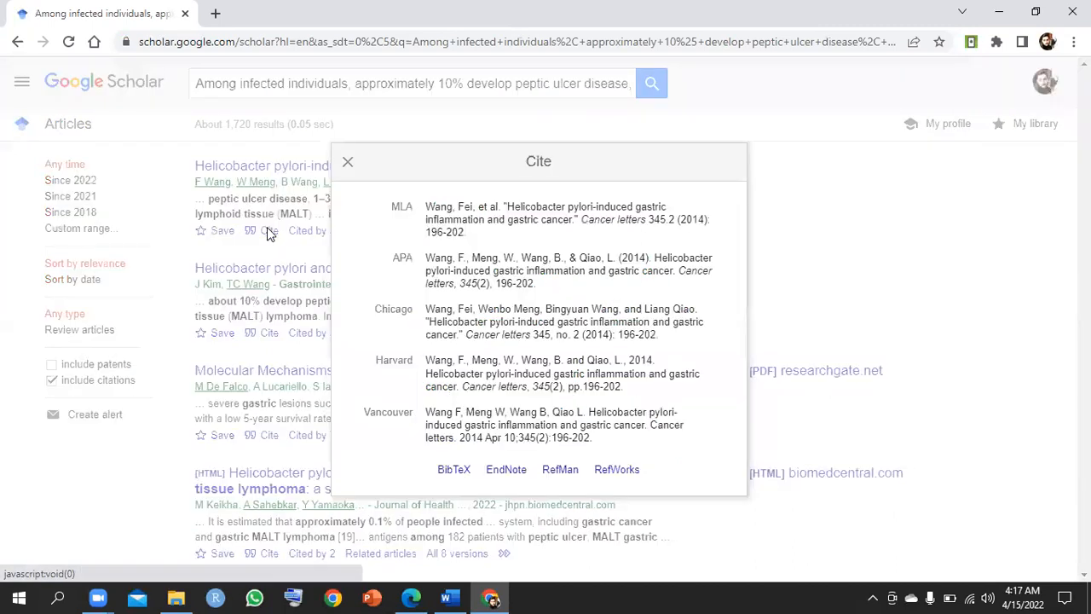
pyautogui.click(455, 469)
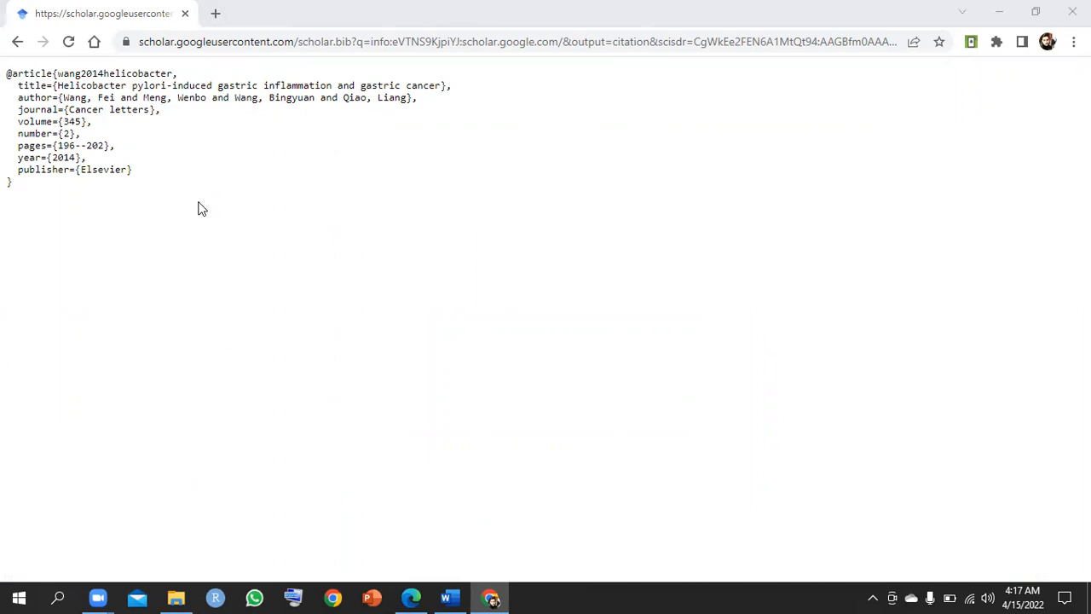
# Step: Save the BibTeX citation to the Desktop as a text document named scholar1122
pyautogui.hotkey('ctrl', 's')
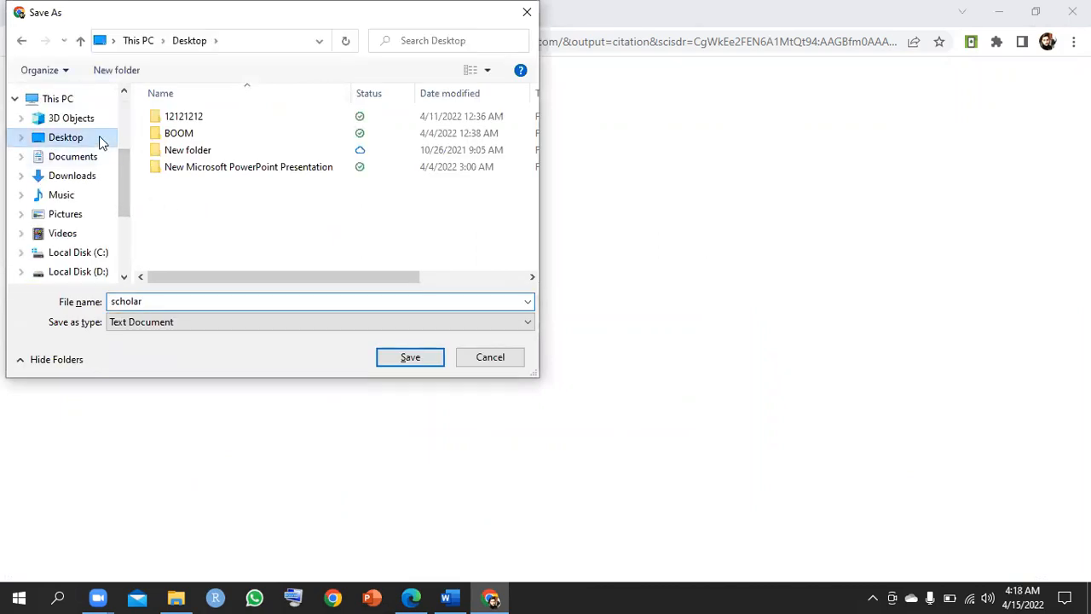
pyautogui.click(168, 304)
pyautogui.write('1122')
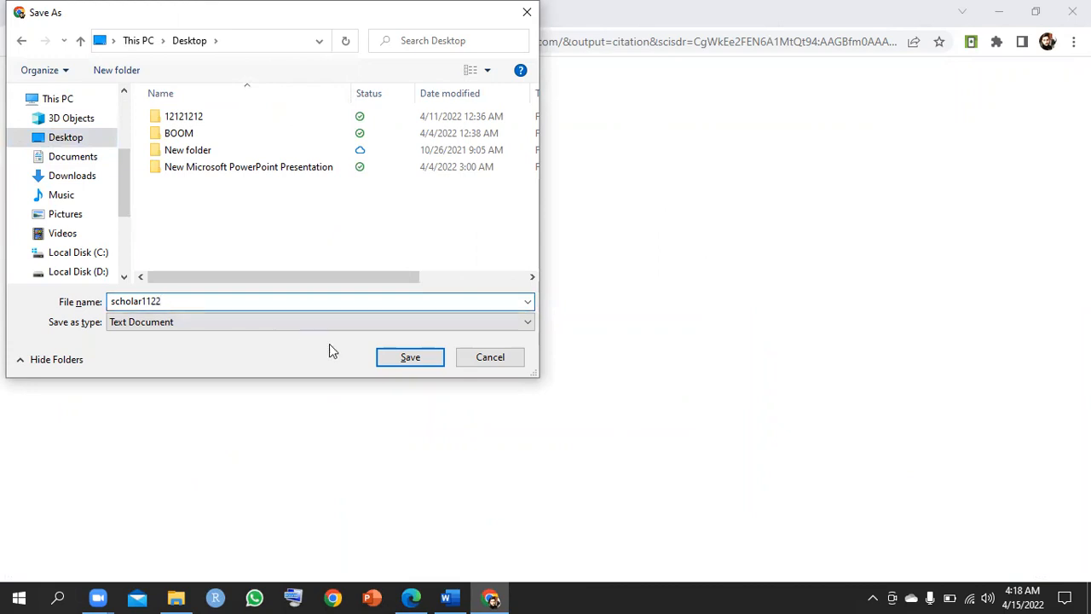
pyautogui.click(409, 360)
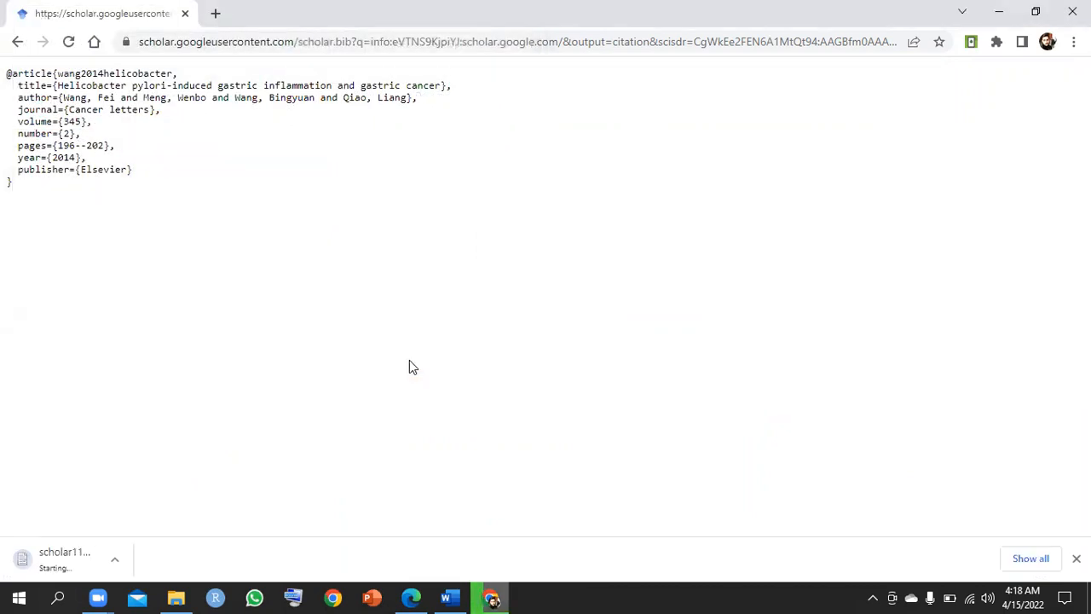
# Step: Minimize the browser and Word windows, then launch Mendeley Desktop from the desktop and maximize it
pyautogui.click(1002, 18)
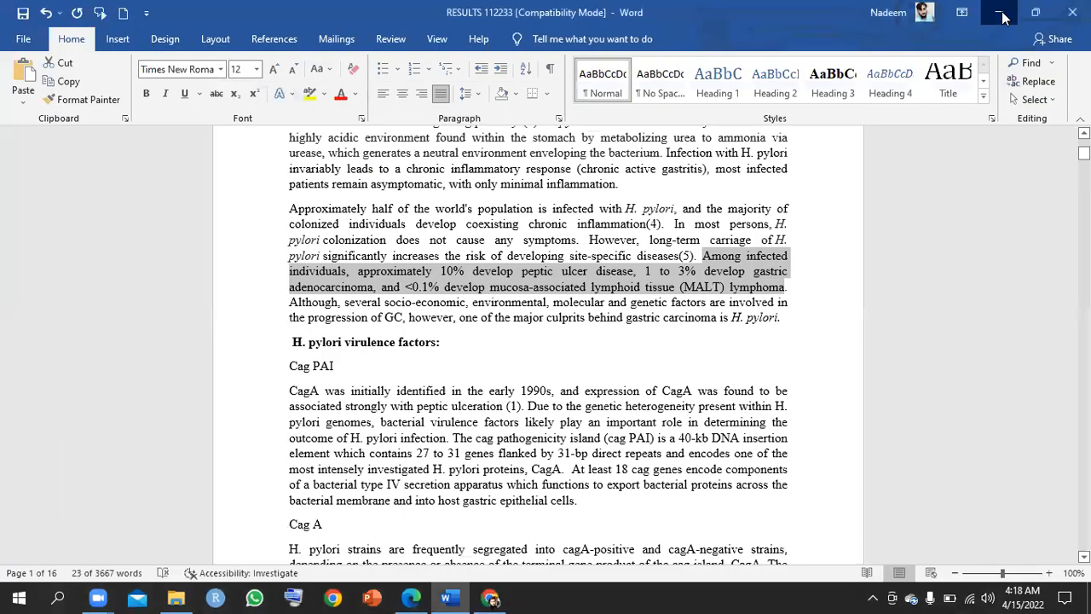
pyautogui.click(1003, 13)
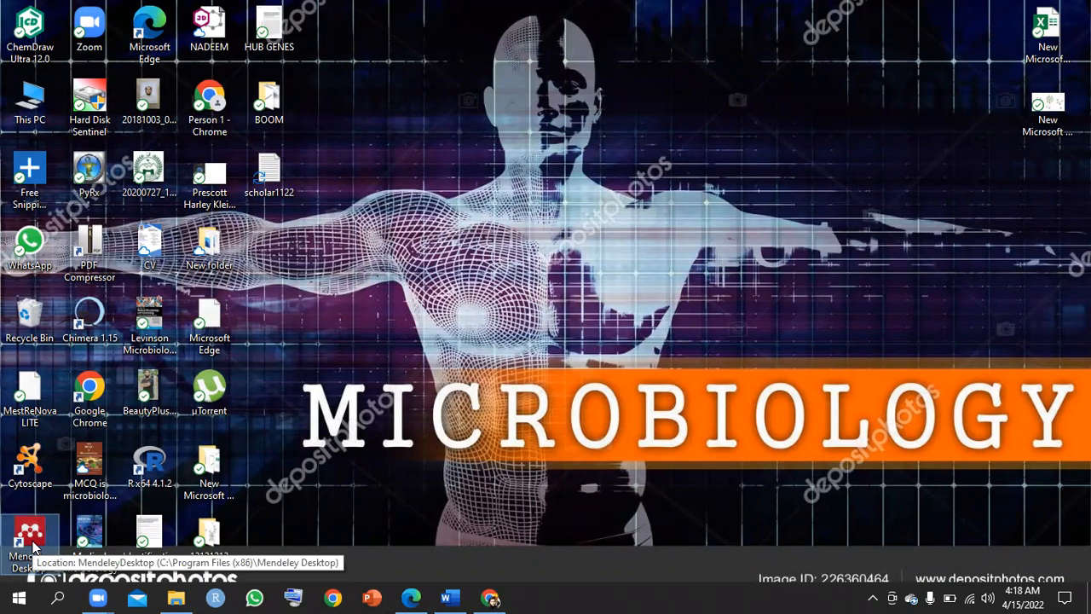
pyautogui.doubleClick(34, 546)
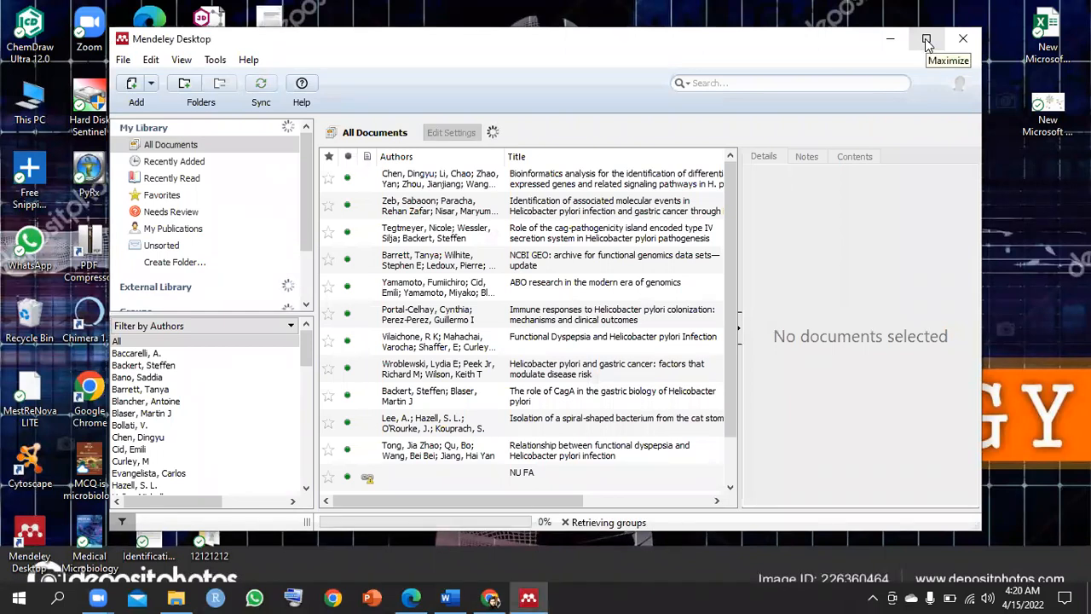
pyautogui.click(926, 40)
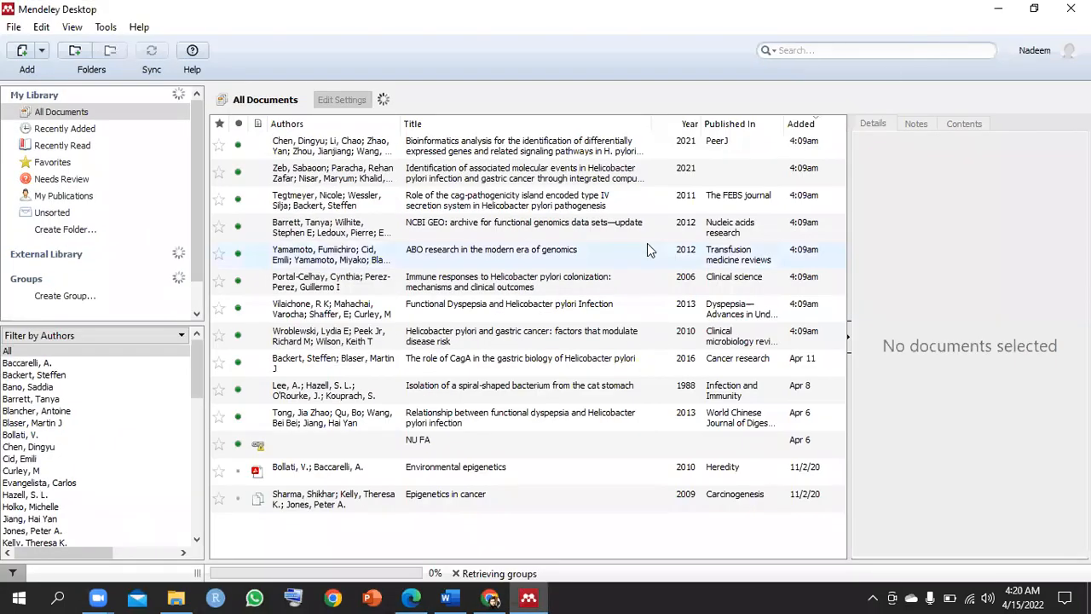
# Step: Import the scholar1122 file from the Desktop into the Mendeley library
pyautogui.click(22, 53)
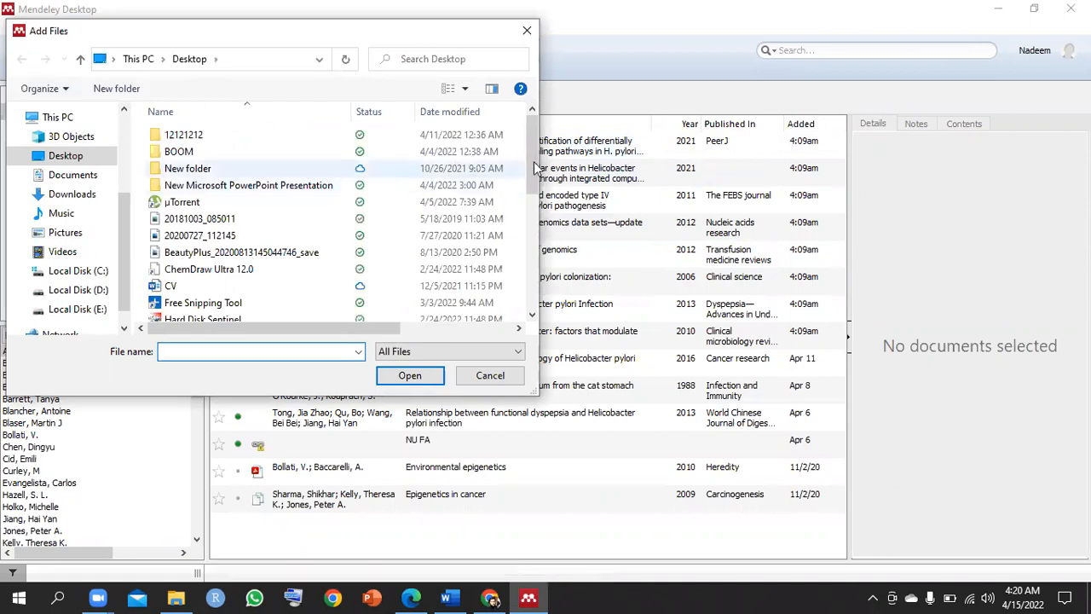
pyautogui.click(70, 157)
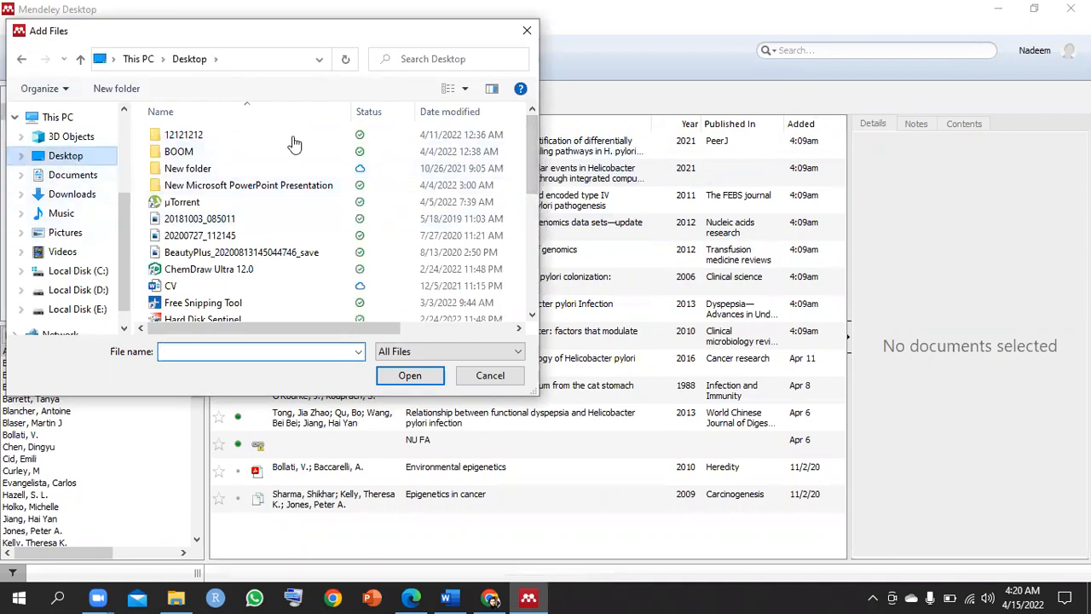
pyautogui.scroll(-2, 529, 148)
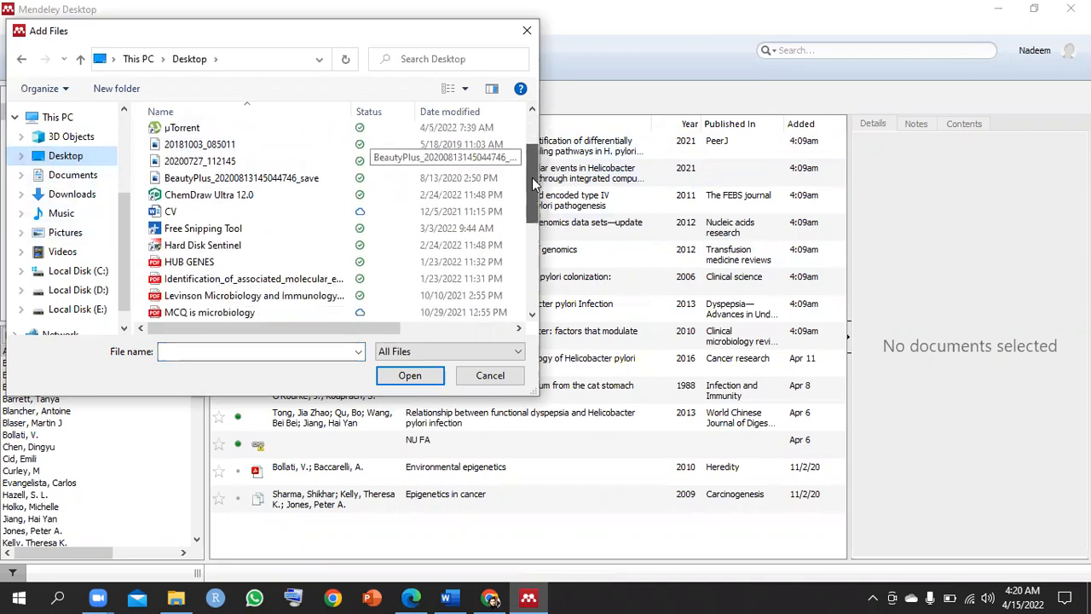
pyautogui.moveTo(537, 213); pyautogui.dragTo(539, 277)
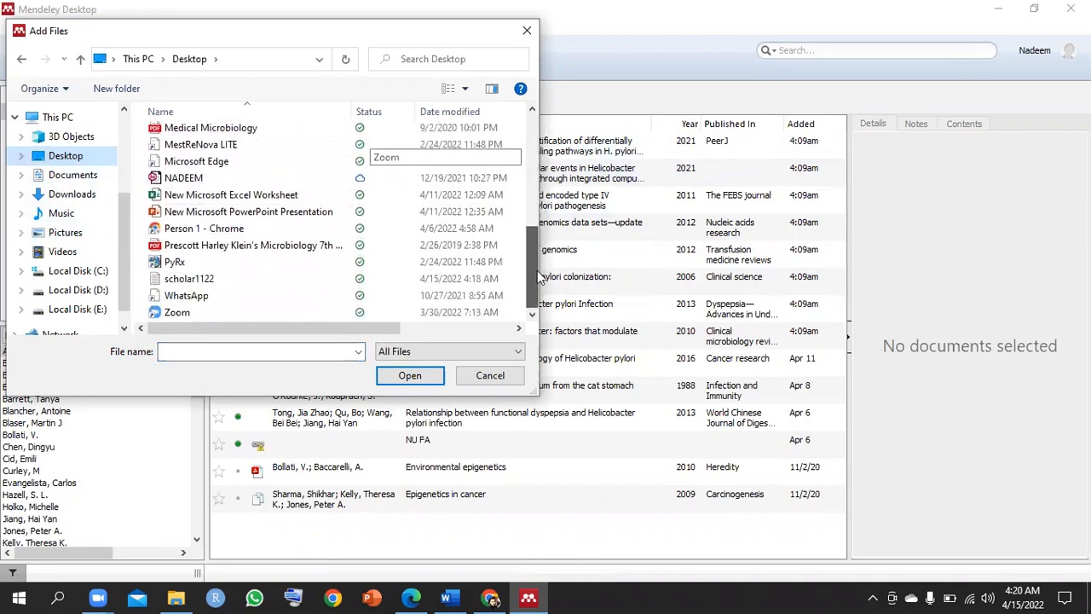
pyautogui.click(187, 285)
pyautogui.click(407, 376)
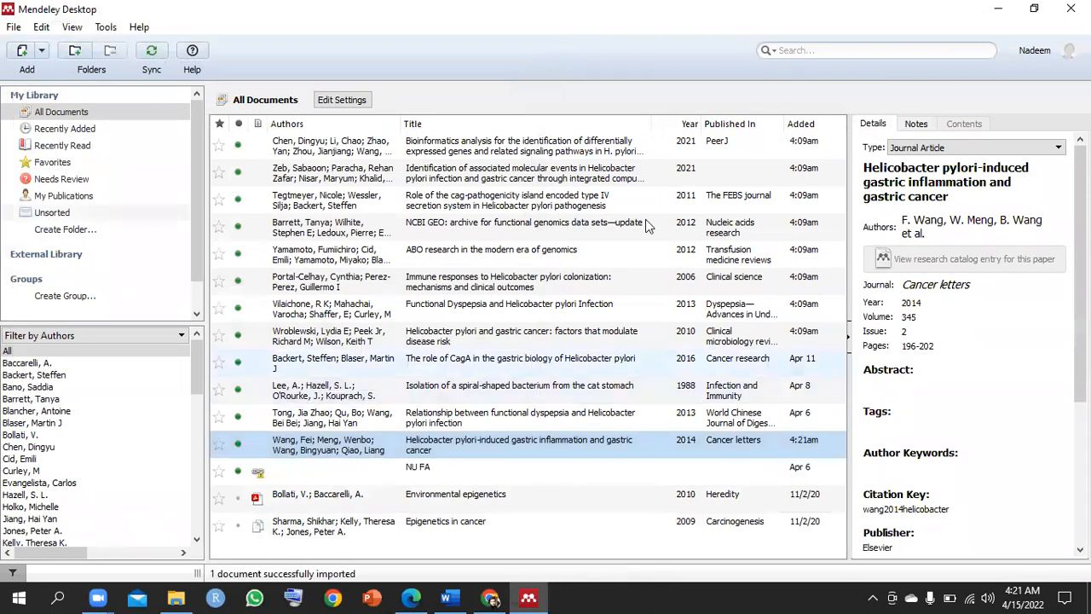
# Step: Copy the full title of the imported article "Helicobacter pylori-induced gastric inflammation and gastric cancer" from its document details
pyautogui.click(979, 182)
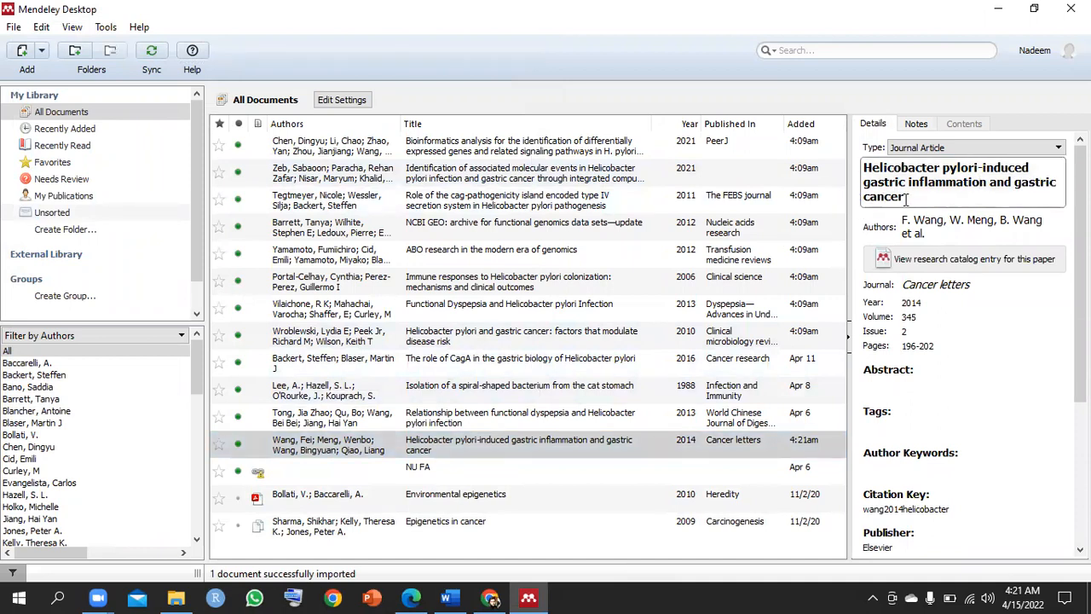
pyautogui.moveTo(906, 197); pyautogui.dragTo(866, 167)
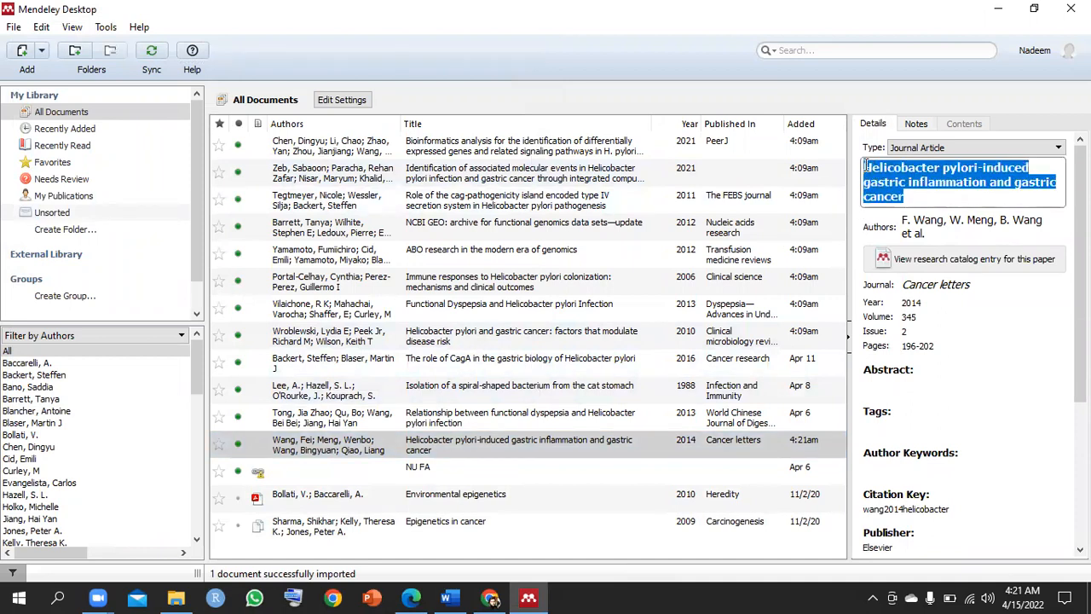
pyautogui.rightClick(869, 169)
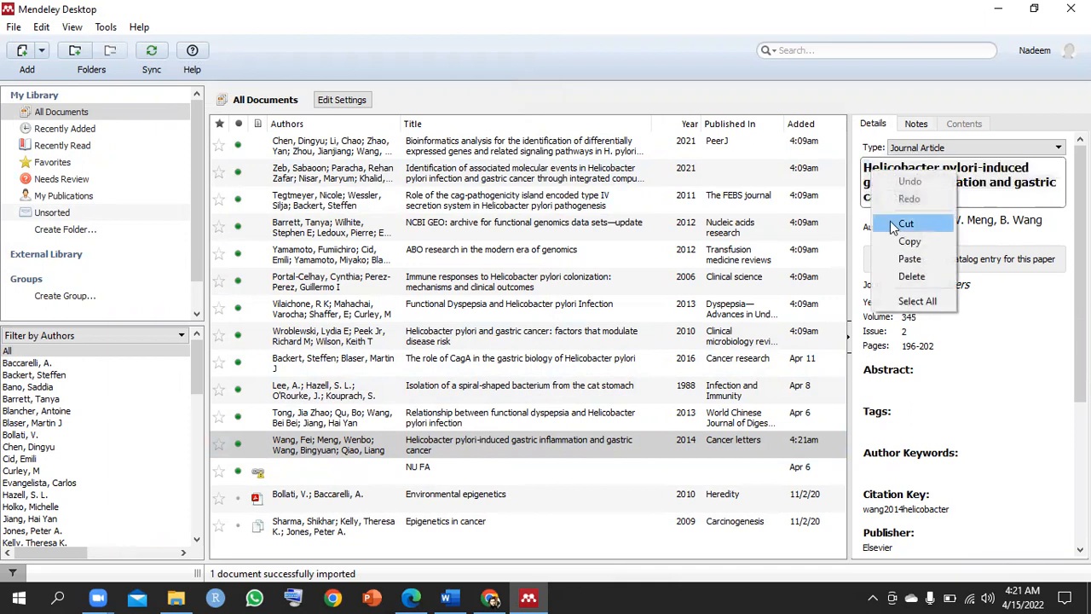
pyautogui.click(900, 242)
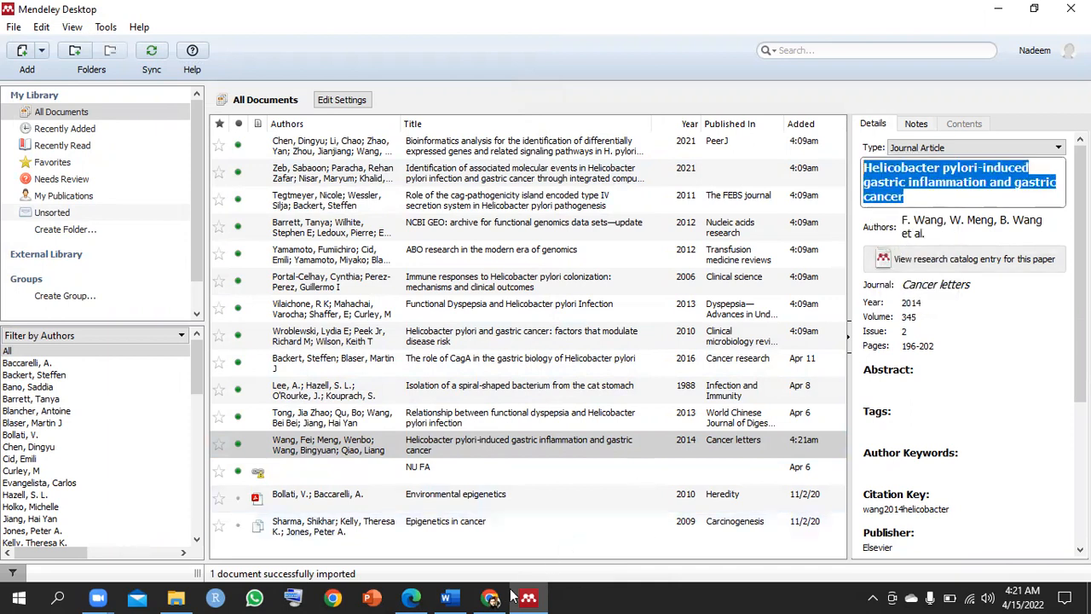
# Step: Switch to Word, insert a Mendeley citation for "Helicobacter pylori-induced gastric inflammation and gastric cancer" after "(MALT) lymphoma" and end the sentence with a period
pyautogui.moveTo(459, 597)
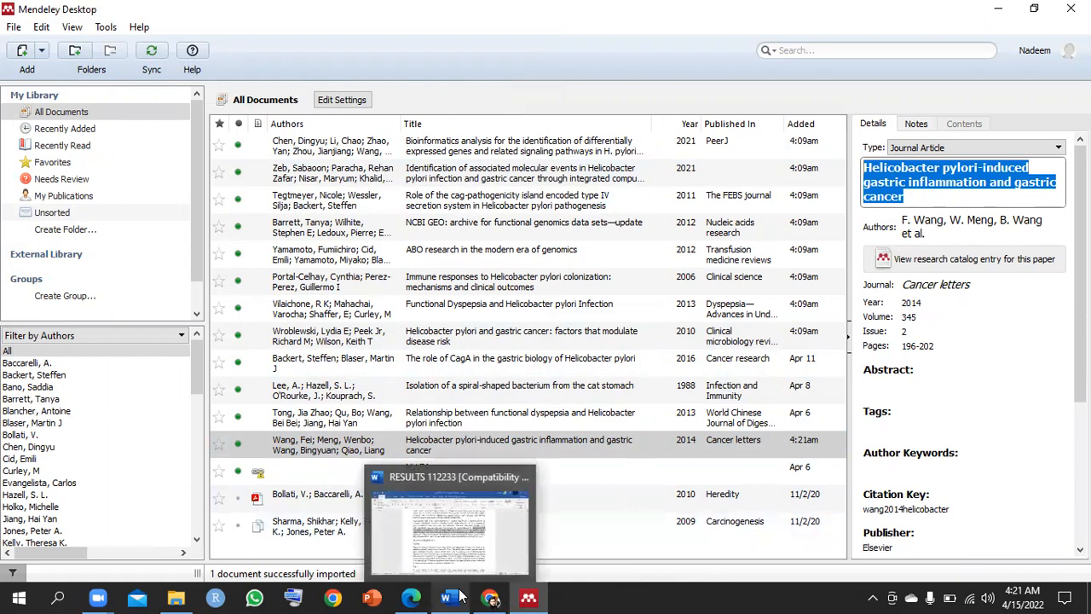
pyautogui.click(458, 597)
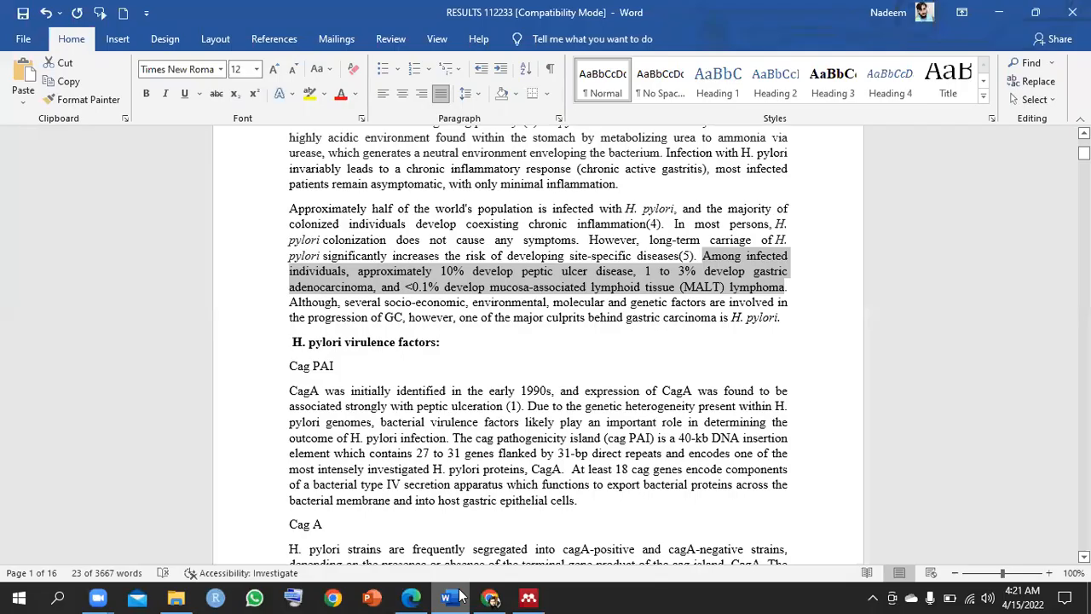
pyautogui.click(789, 292)
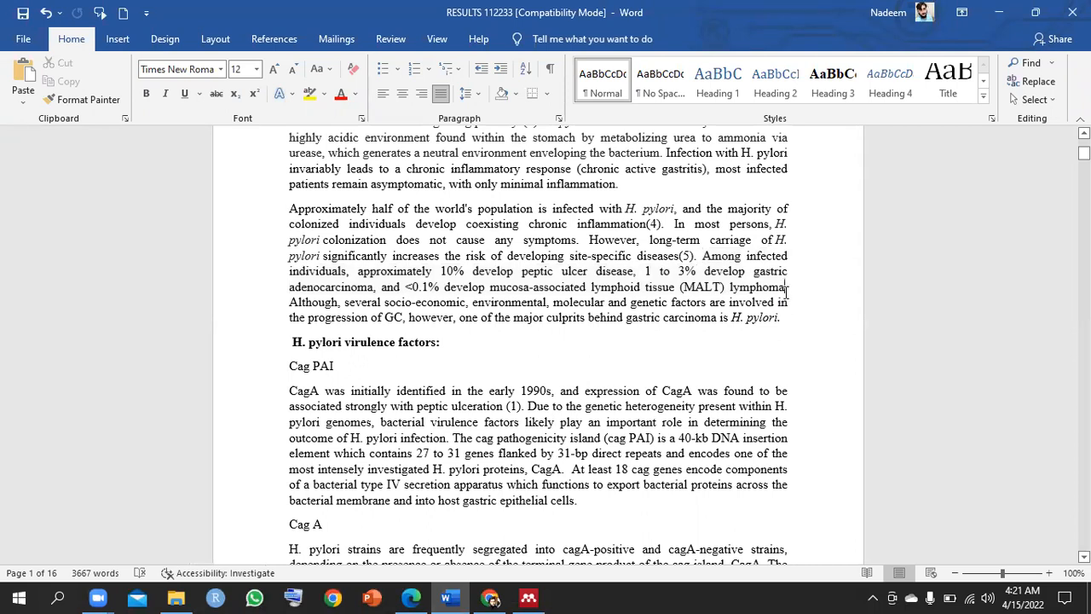
pyautogui.click(284, 41)
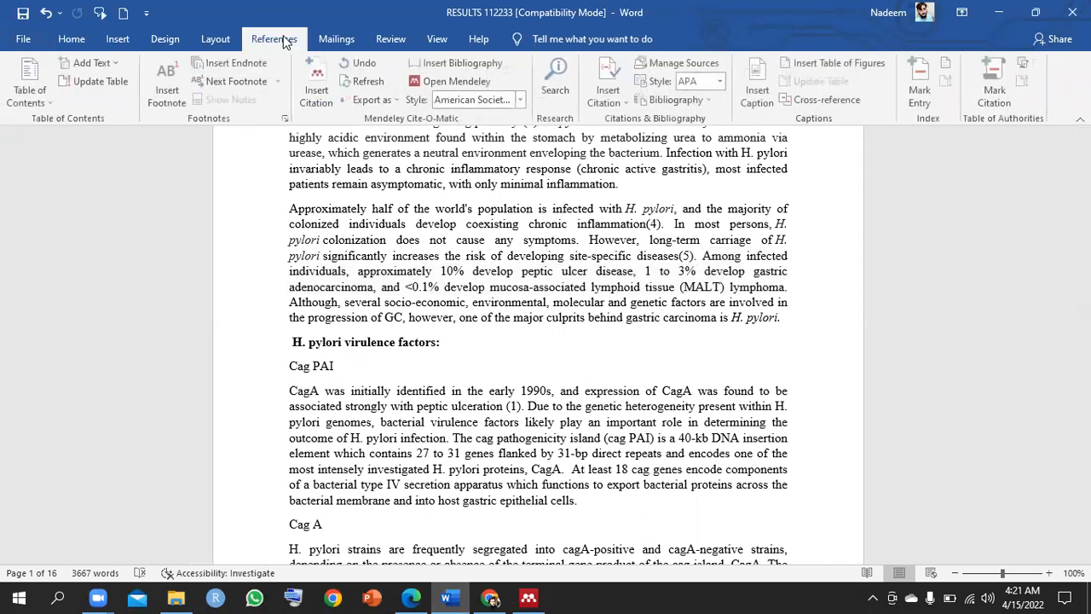
pyautogui.click(315, 79)
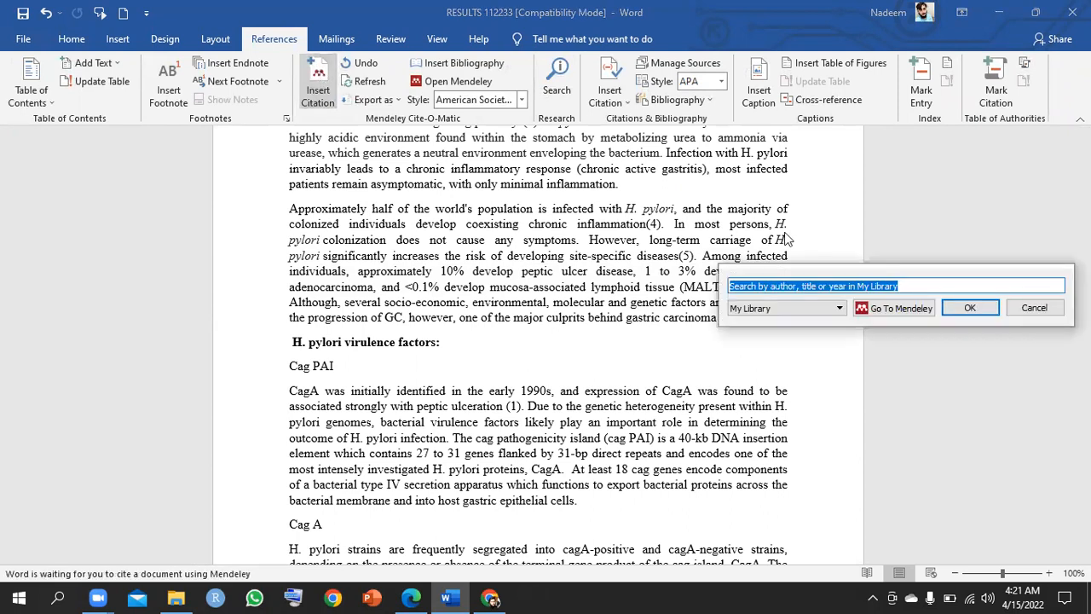
pyautogui.click(908, 286)
pyautogui.press('BackSpace')
pyautogui.press('BackSpace')
pyautogui.press('BackSpace')
pyautogui.press('BackSpace')
pyautogui.press('BackSpace')
pyautogui.press('BackSpace')
pyautogui.press('BackSpace')
pyautogui.press('BackSpace')
pyautogui.press('BackSpace')
pyautogui.press('BackSpace')
pyautogui.press('BackSpace')
pyautogui.press('BackSpace')
pyautogui.press('BackSpace')
pyautogui.press('BackSpace')
pyautogui.press('BackSpace')
pyautogui.press('BackSpace')
pyautogui.press('BackSpace')
pyautogui.press('BackSpace')
pyautogui.press('BackSpace')
pyautogui.press('BackSpace')
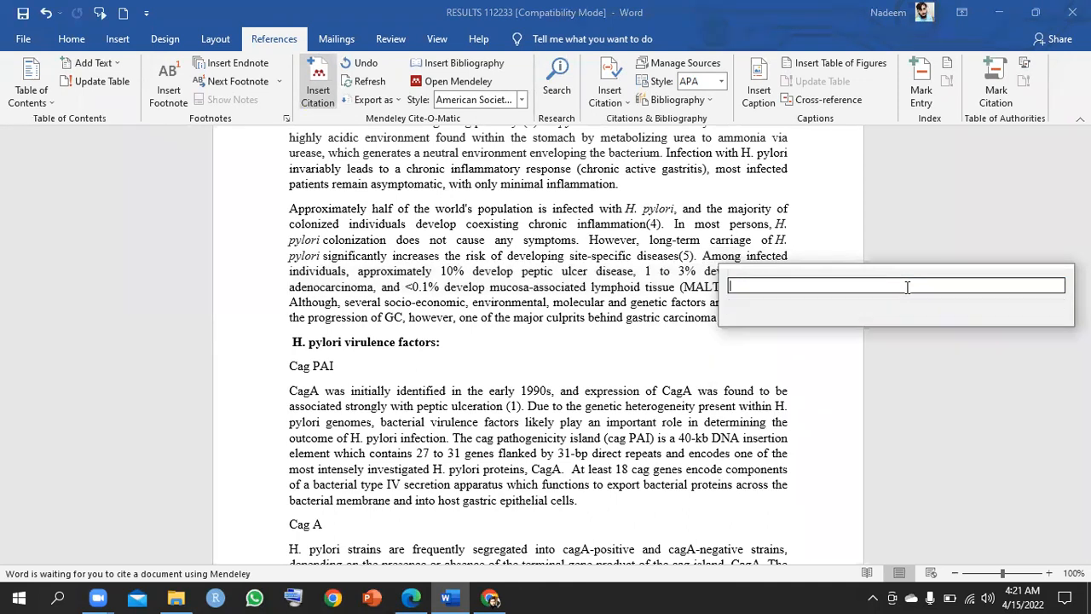
pyautogui.hotkey('ctrl', 'v')
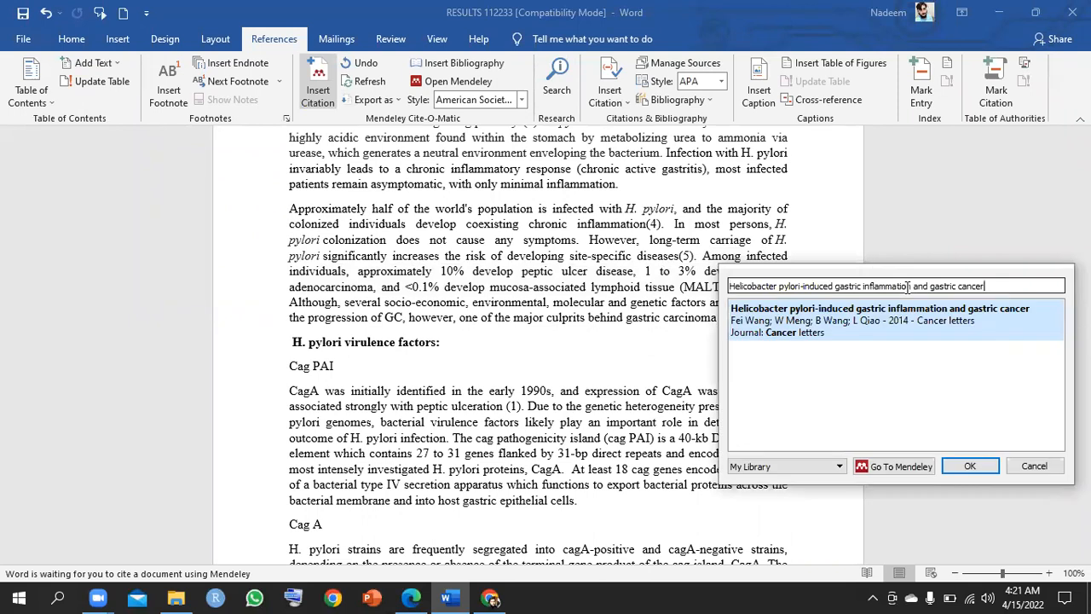
pyautogui.click(976, 466)
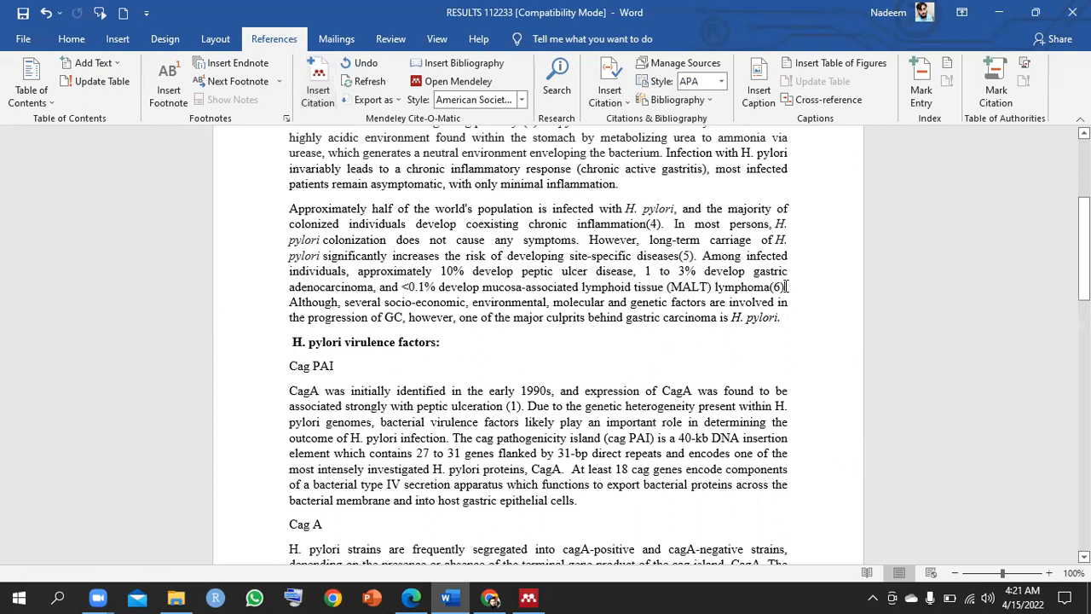
pyautogui.write('.')
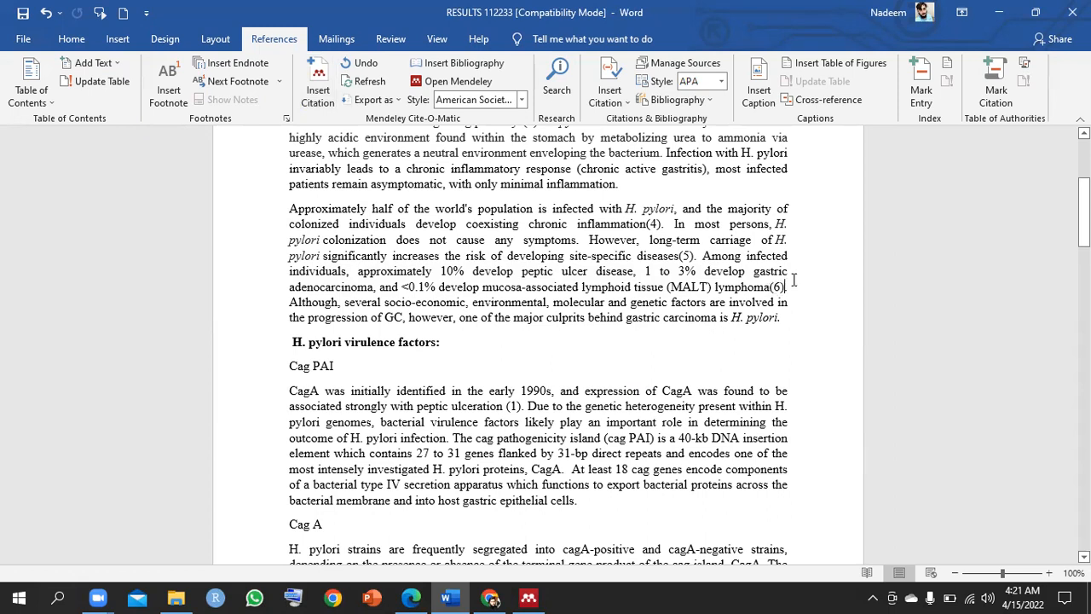
# Step: Check the cited article's entry in the reference list near the document's end and minimize the open windows to show the desktop
pyautogui.moveTo(1083, 154); pyautogui.dragTo(1083, 522)
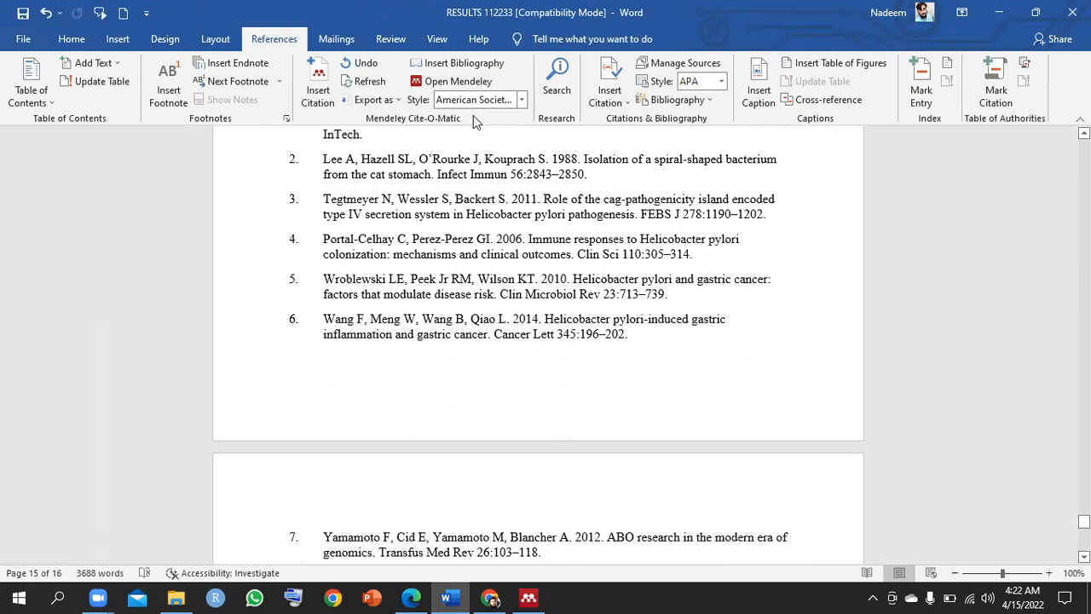
pyautogui.click(491, 596)
pyautogui.click(993, 10)
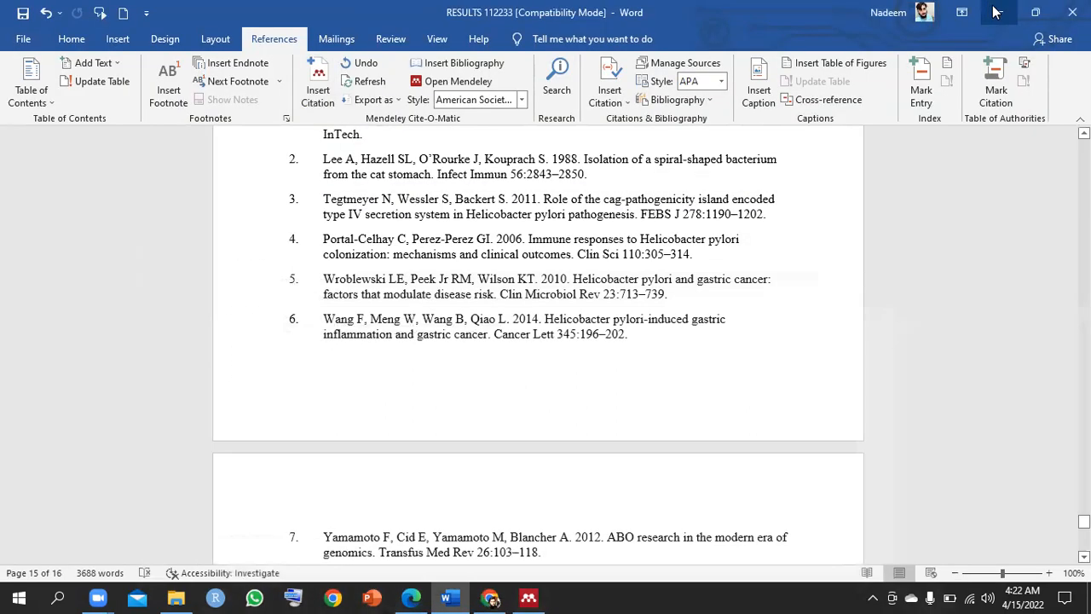
pyautogui.click(997, 11)
pyautogui.click(997, 10)
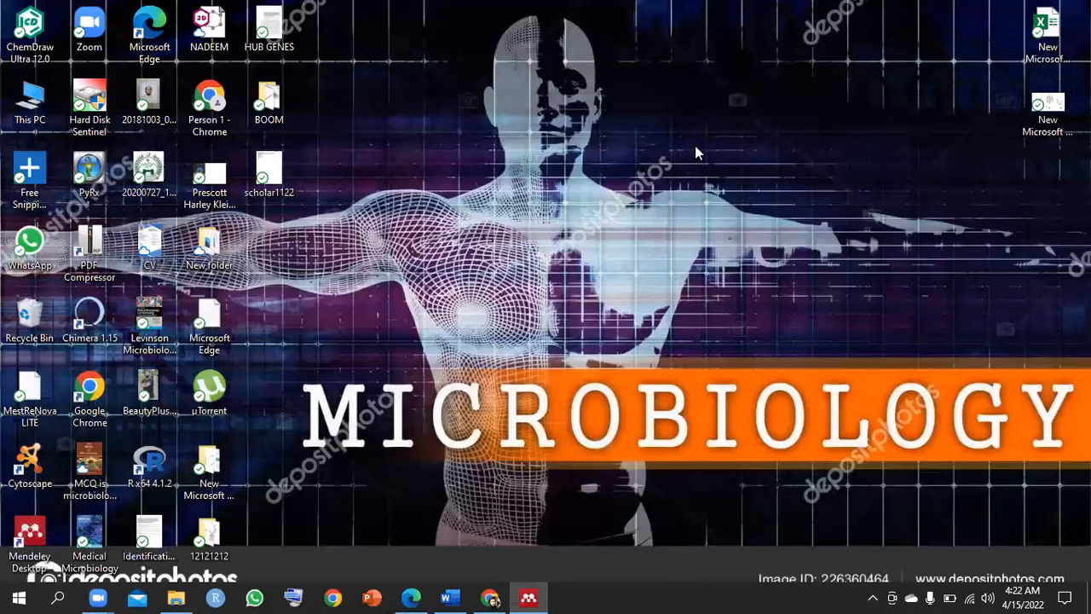